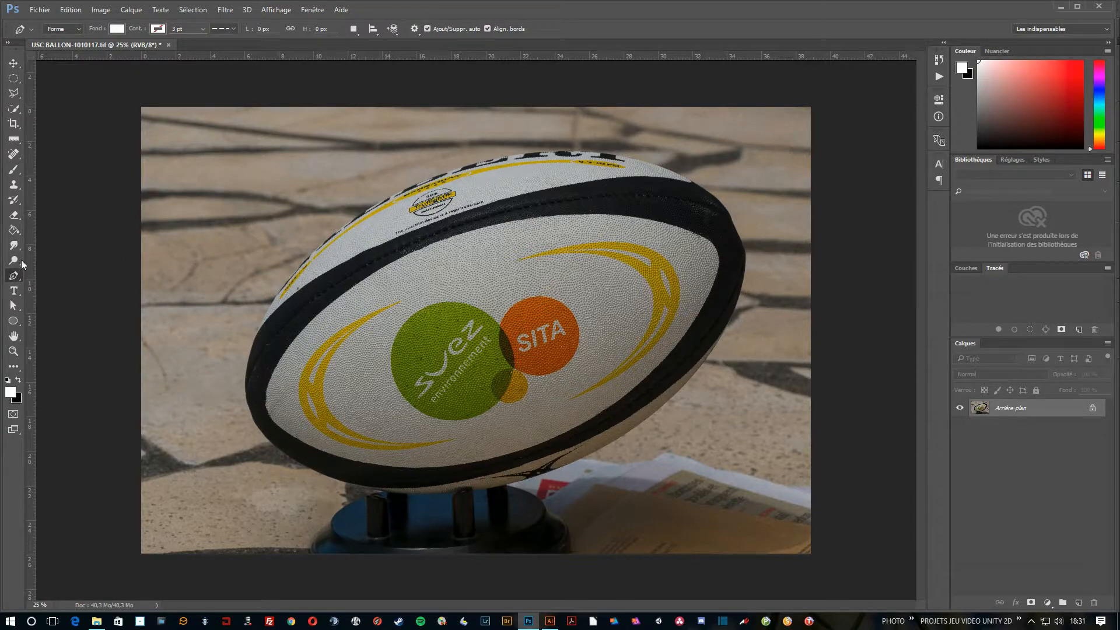
Step: View the available Pen tool variants and switch to the blank document in Illustrator
click(11, 277)
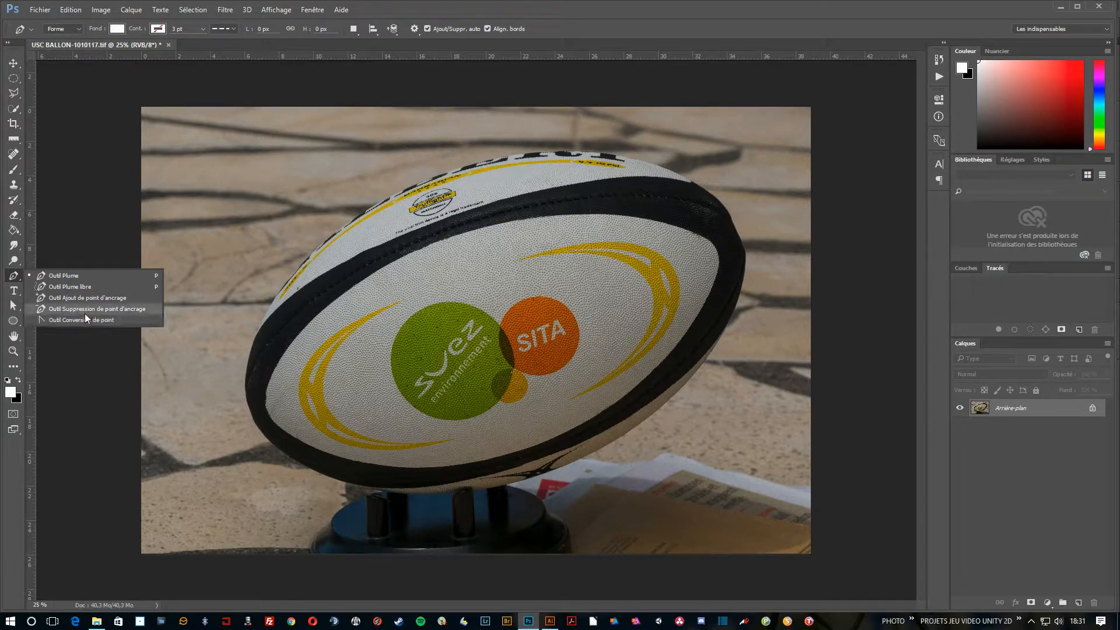
click(16, 276)
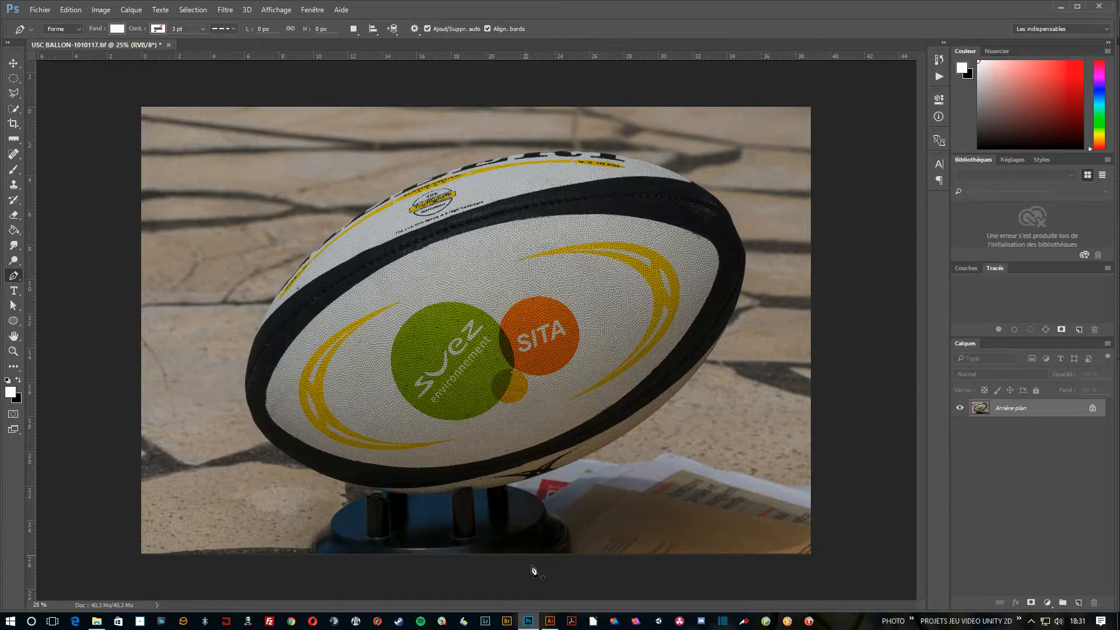
click(550, 622)
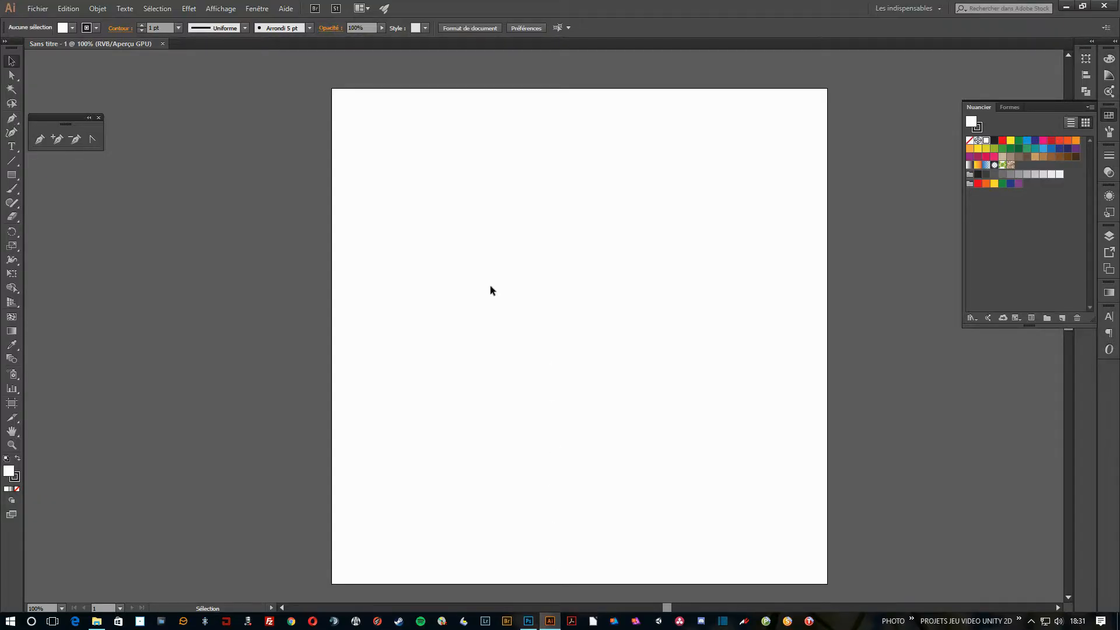
drag(590, 303, 430, 295)
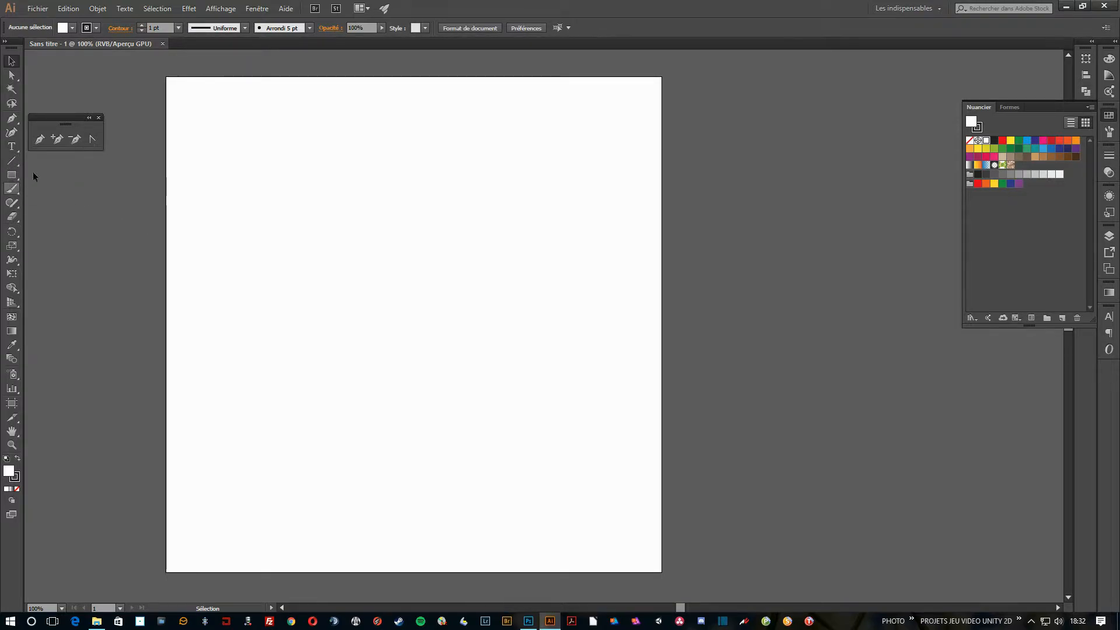
Step: Draw a rectangle about 120 × 81 mm on the artboard and dismiss the CCleaner notification
click(11, 174)
drag(254, 233, 452, 367)
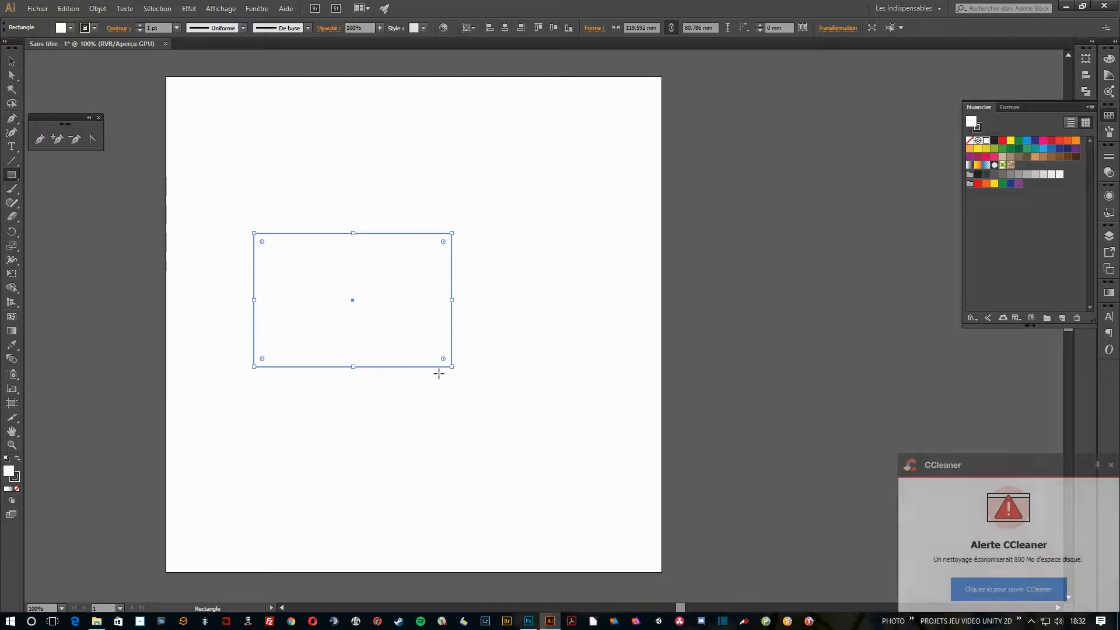
click(1113, 465)
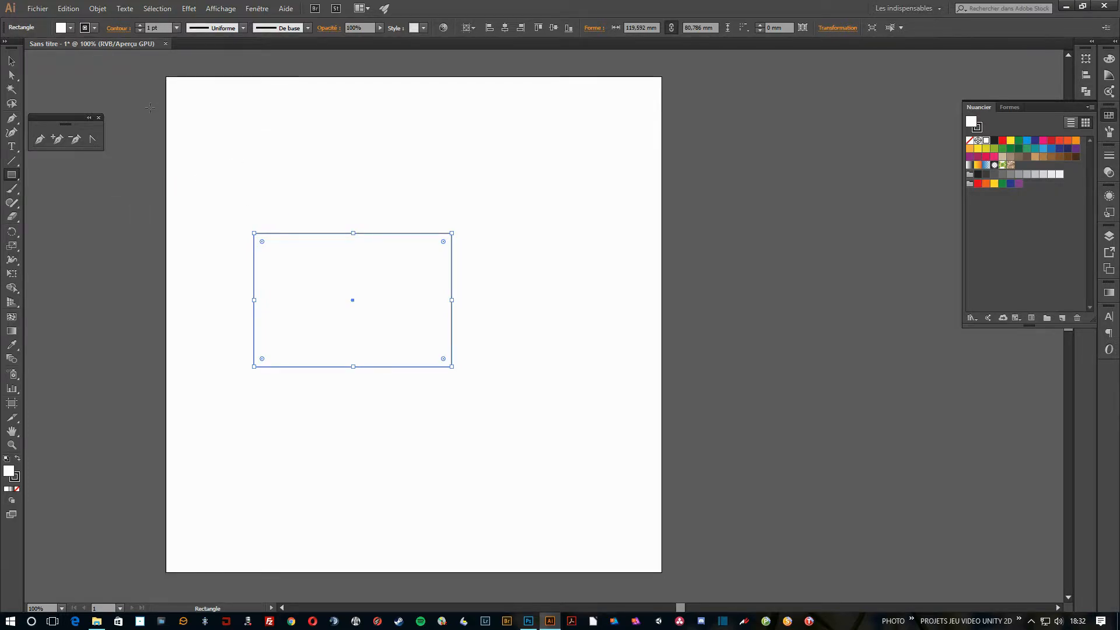
Step: Move the rectangle toward the artboard's upper middle and swap fill and stroke to give it a black fill
click(10, 56)
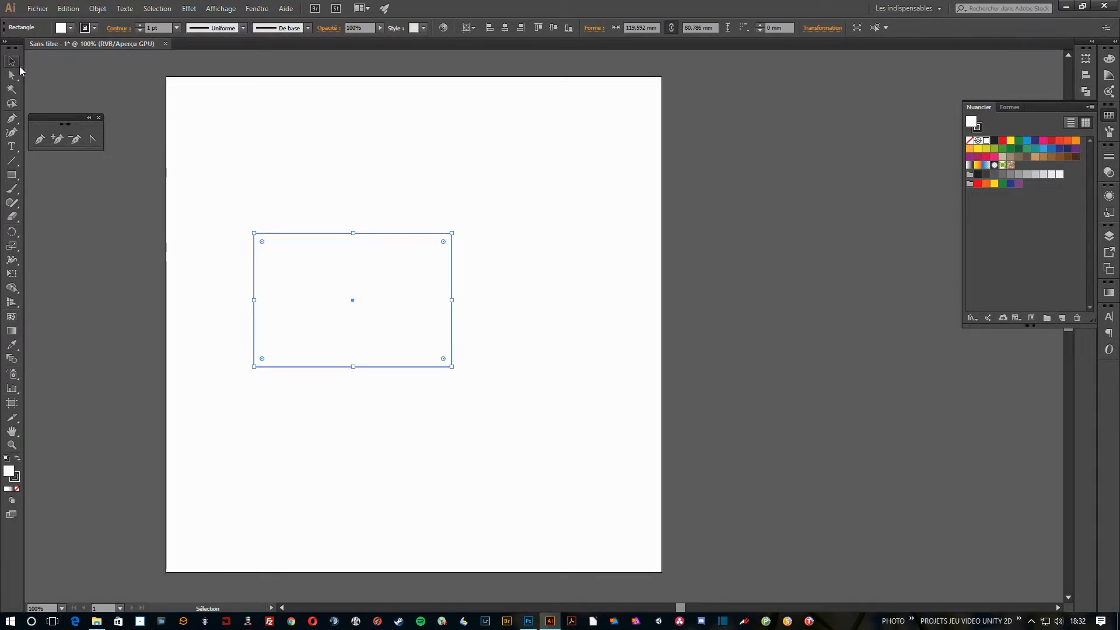
click(360, 211)
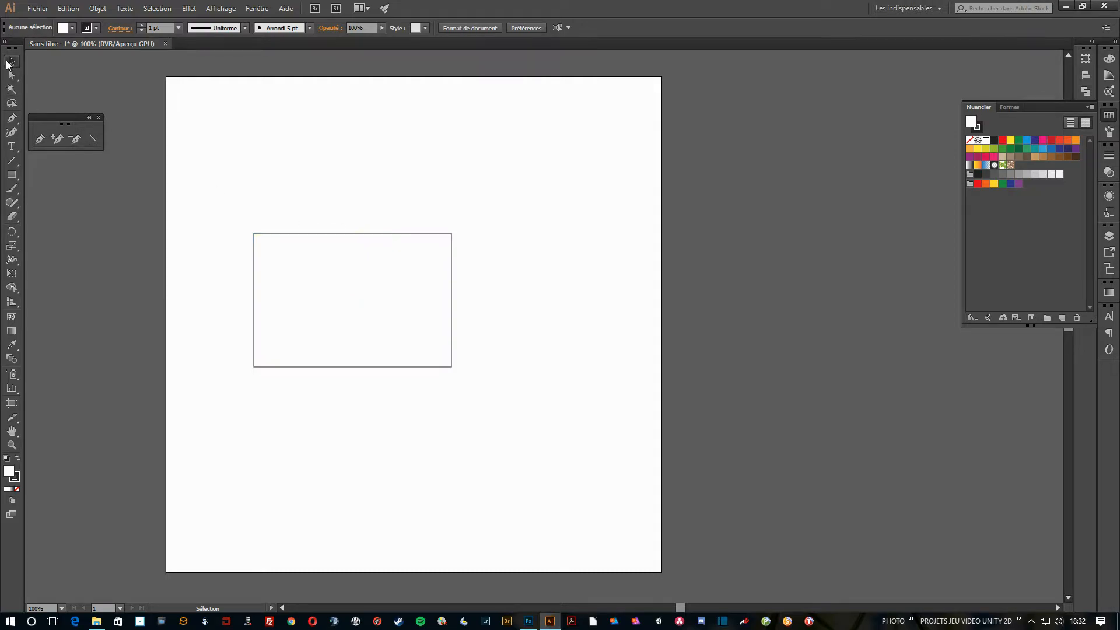
click(344, 235)
drag(432, 235, 489, 166)
click(17, 459)
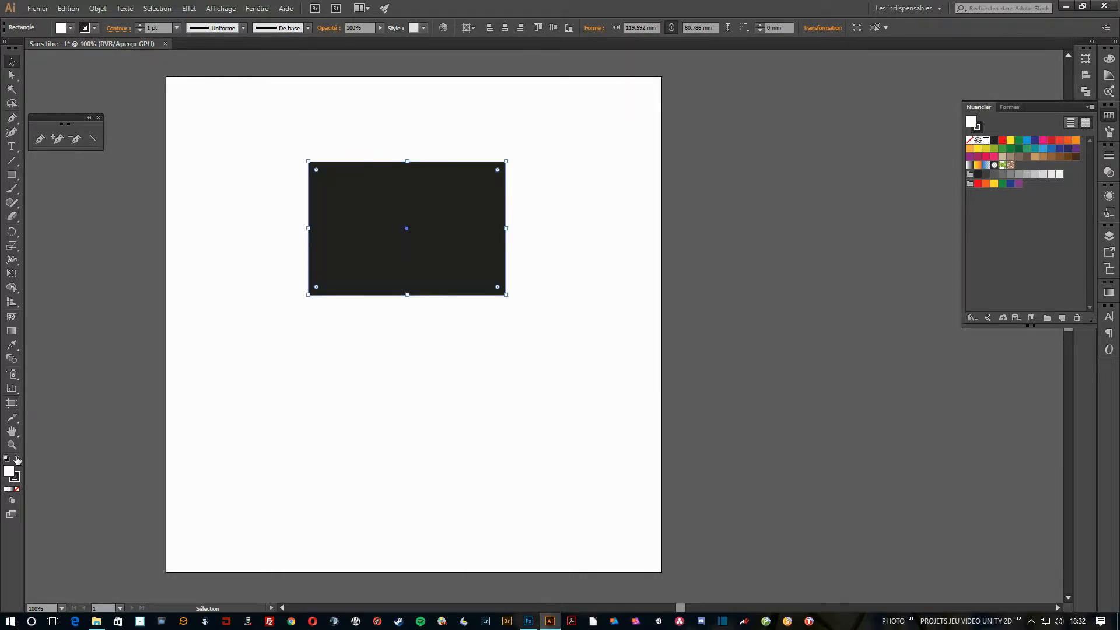
Step: Reposition the black rectangle in the artboard's upper part and resize it to about 105 × 115 mm
mouse_move(372, 227)
mouse_down()
mouse_move(312, 258)
mouse_move(312, 332)
mouse_move(455, 233)
mouse_up()
drag(485, 197, 365, 196)
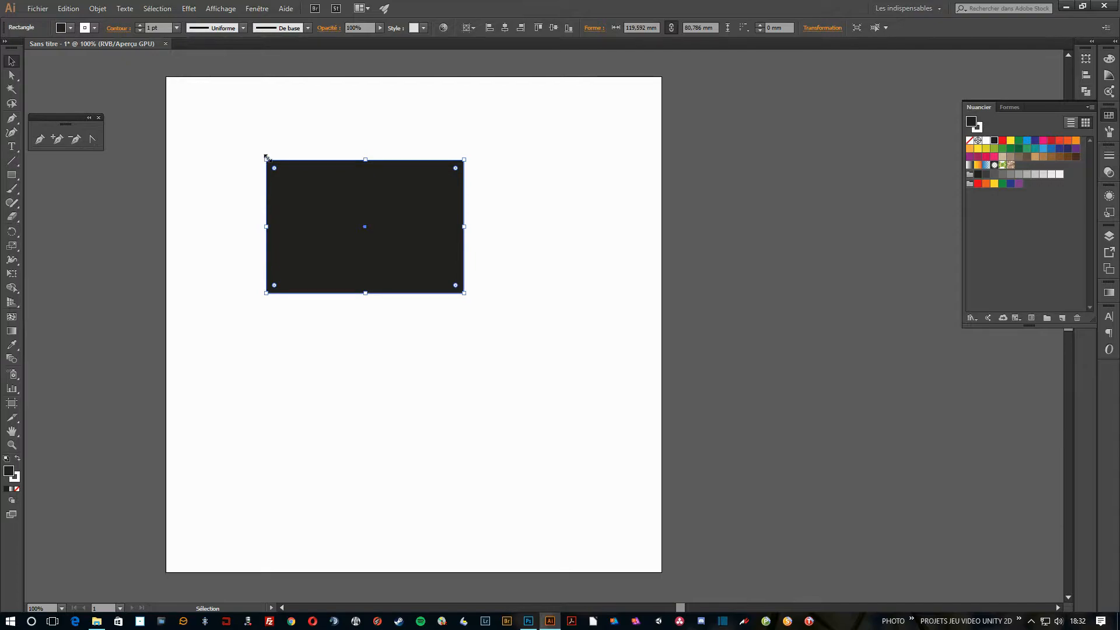
drag(266, 157, 291, 104)
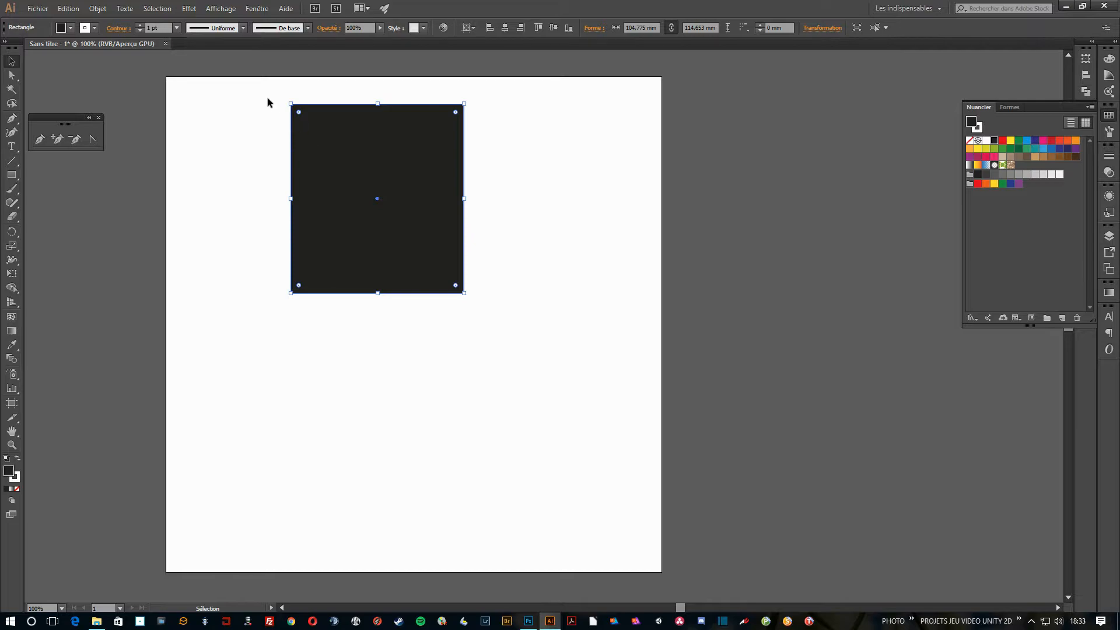
Step: Reshape the black rectangle into an irregular quadrilateral by moving its four corner anchor points individually
click(12, 75)
click(318, 102)
drag(292, 105, 343, 159)
drag(464, 106, 474, 181)
drag(464, 293, 438, 285)
drag(291, 294, 258, 230)
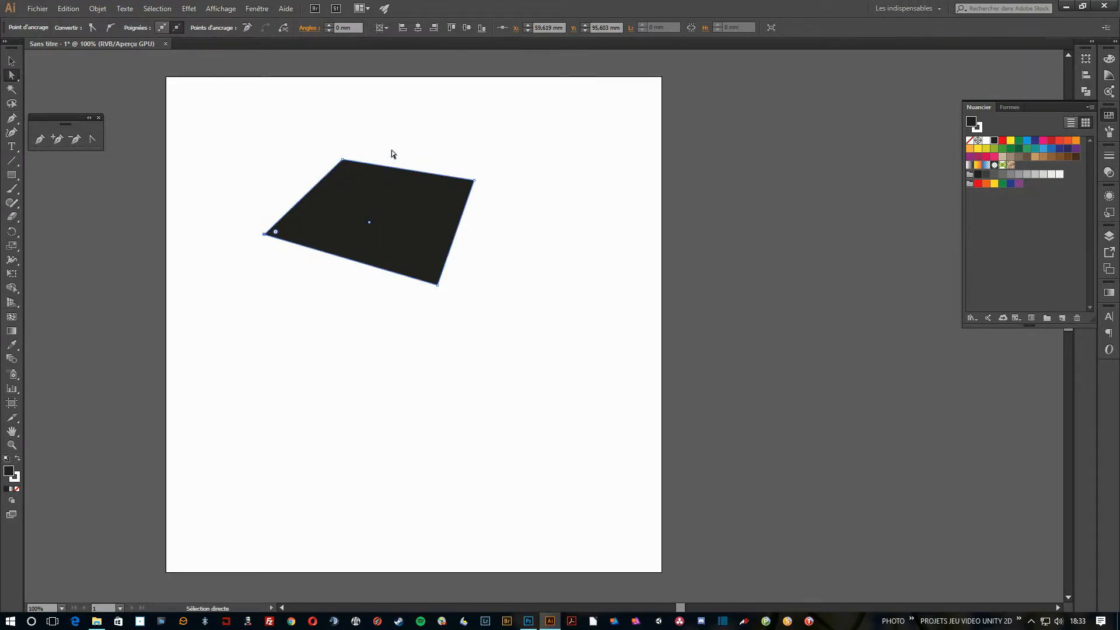
Step: Draw a closed black triangle beside the quadrilateral with the Pen tool
click(38, 139)
drag(500, 241, 509, 255)
click(533, 311)
click(615, 253)
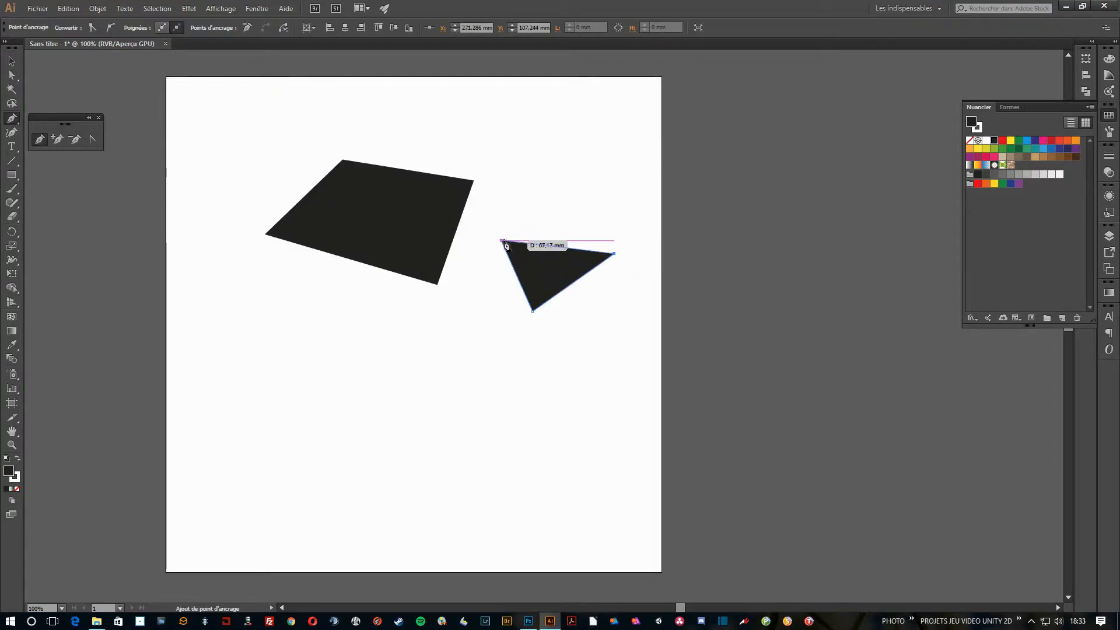
click(501, 241)
Step: Create a three-sided polygon with an 8 mm radius in the empty area below the quadrilateral
click(12, 175)
drag(13, 175, 69, 222)
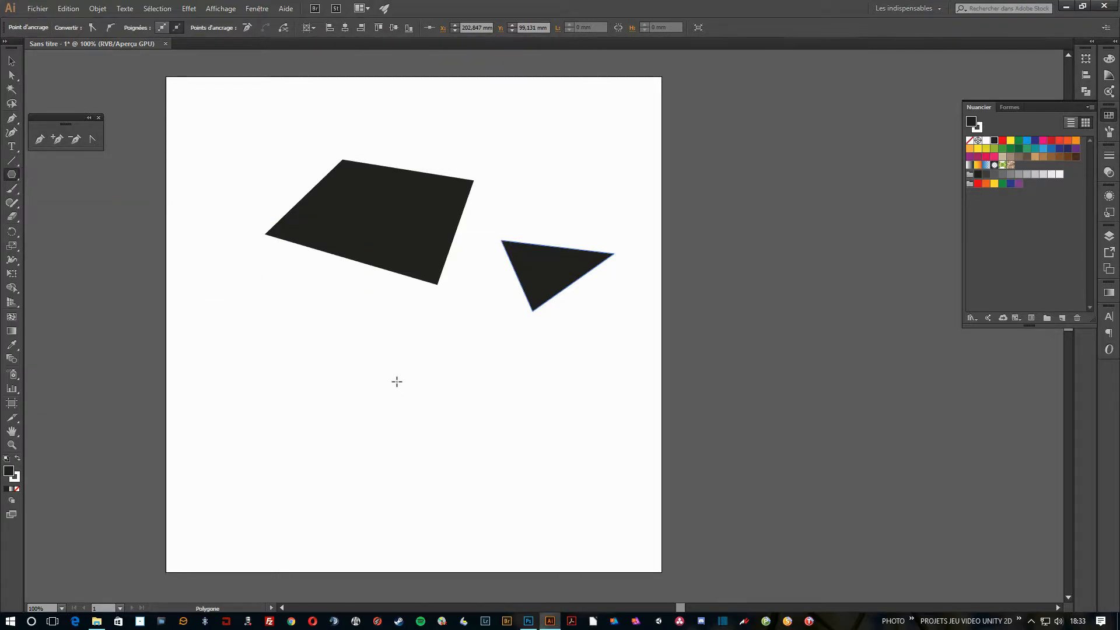
click(396, 382)
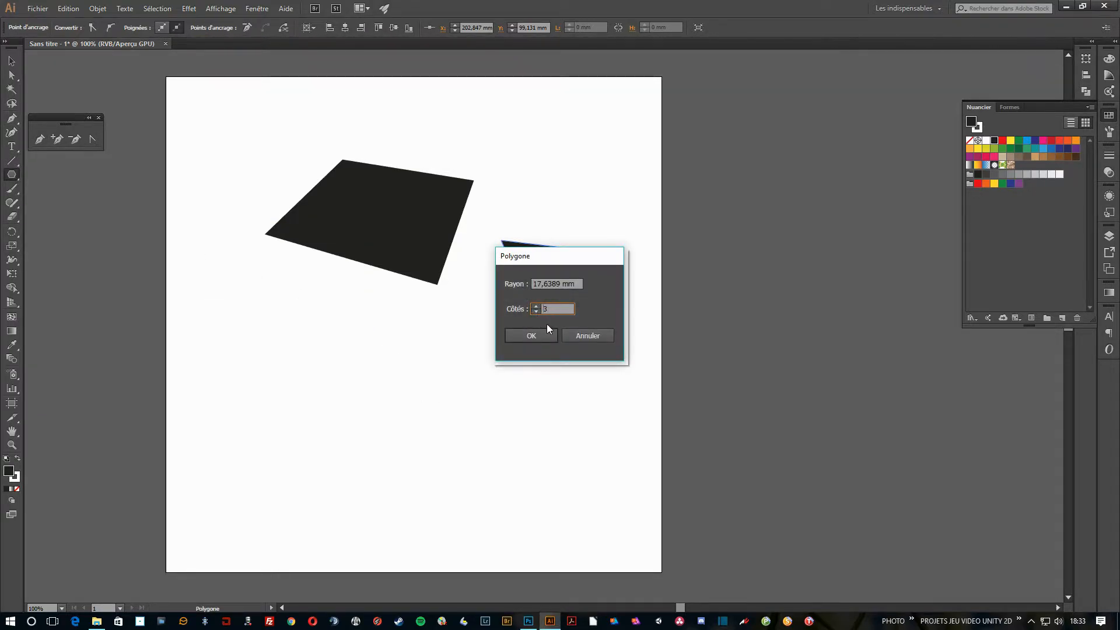
text(3)
click(575, 289)
text(8)
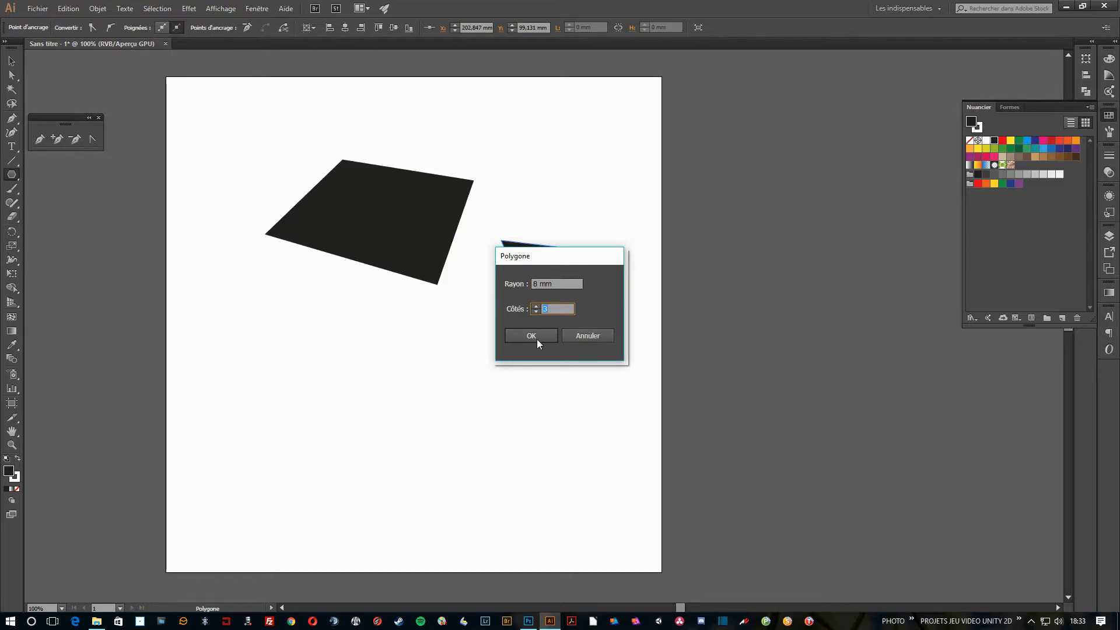
click(531, 336)
key(v)
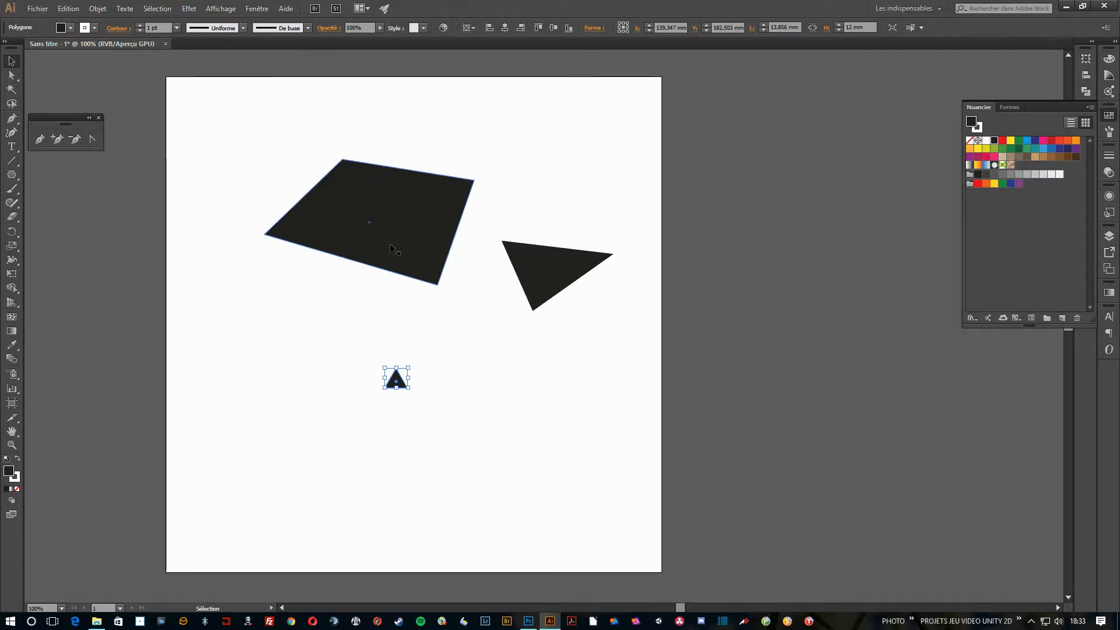
Step: Examine the small triangle's edges at very high magnification
scroll(403, 382, up, 3)
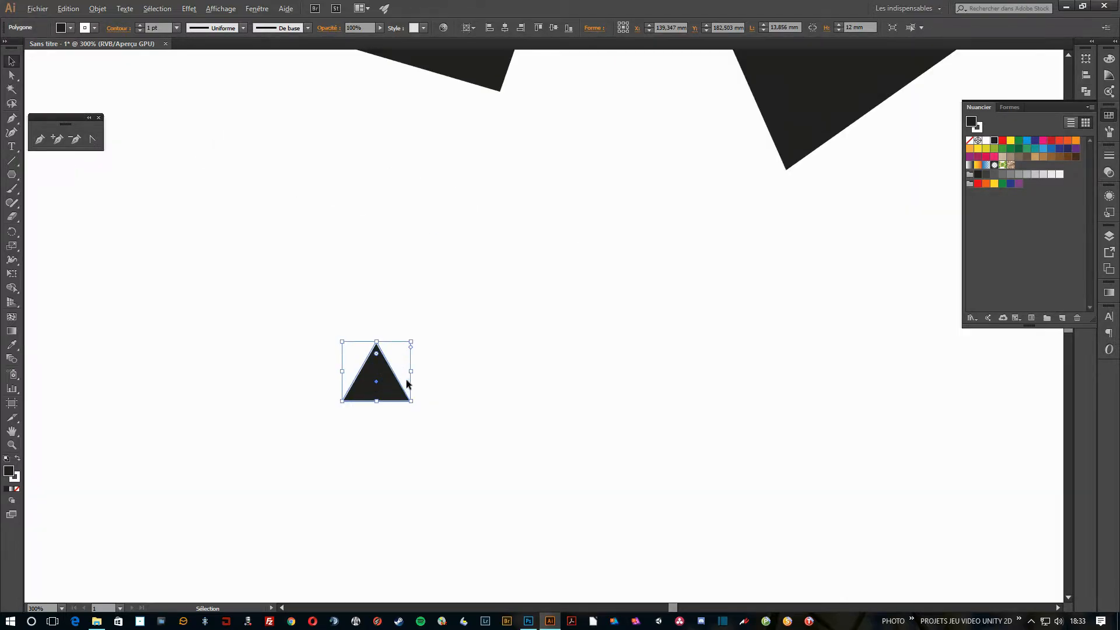
scroll(407, 384, up, 5)
scroll(322, 346, up, 1)
scroll(322, 341, down, 4)
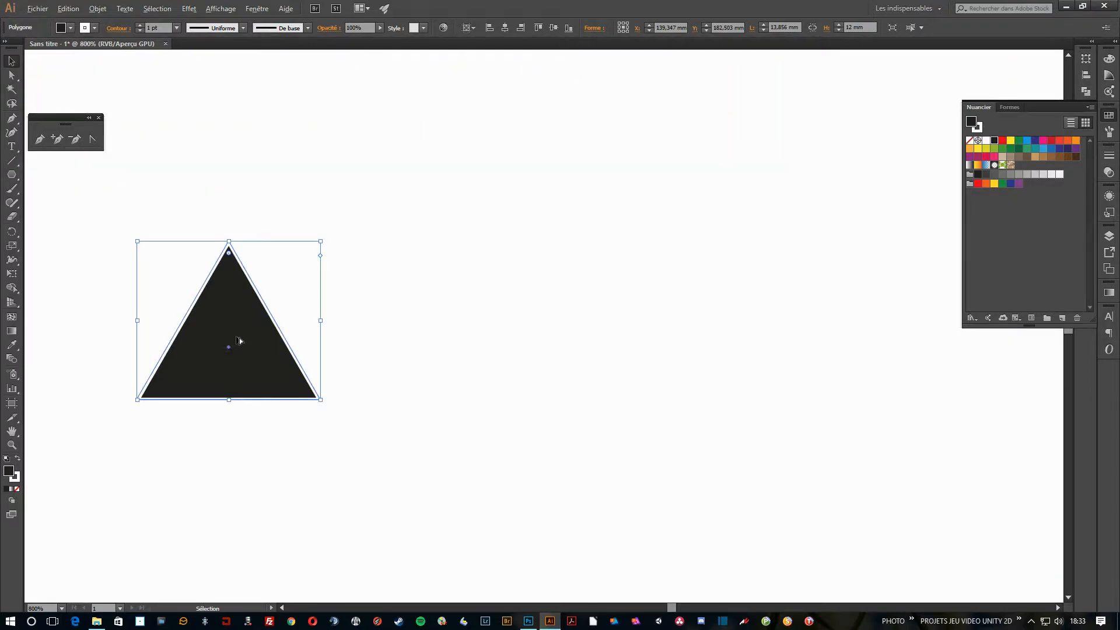
scroll(218, 363, up, 4)
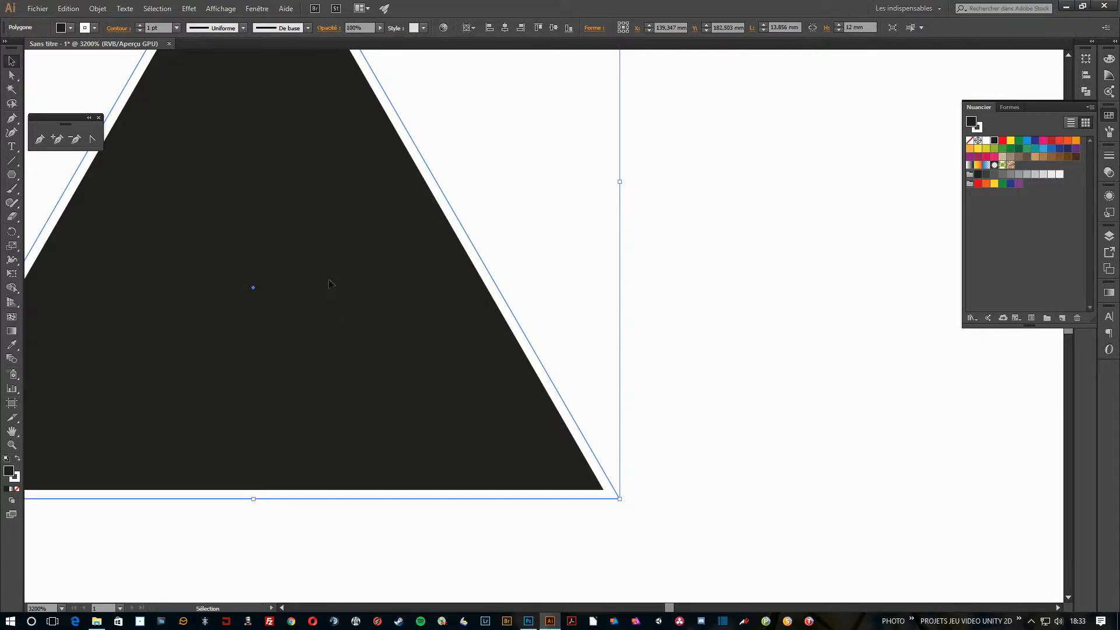
scroll(335, 283, down, 1)
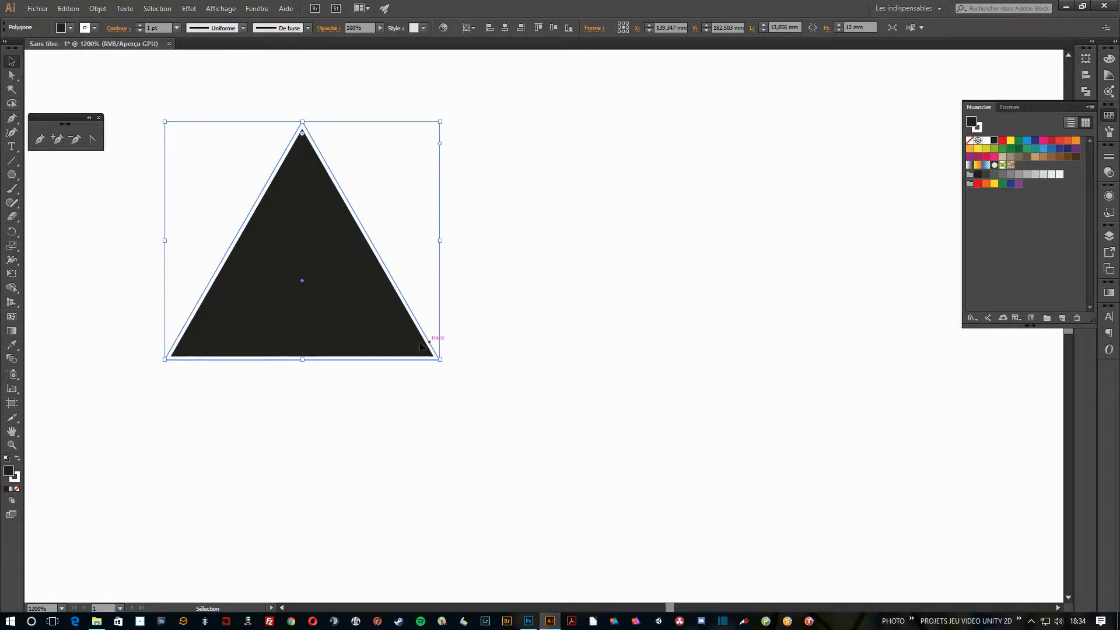
scroll(404, 351, up, 10)
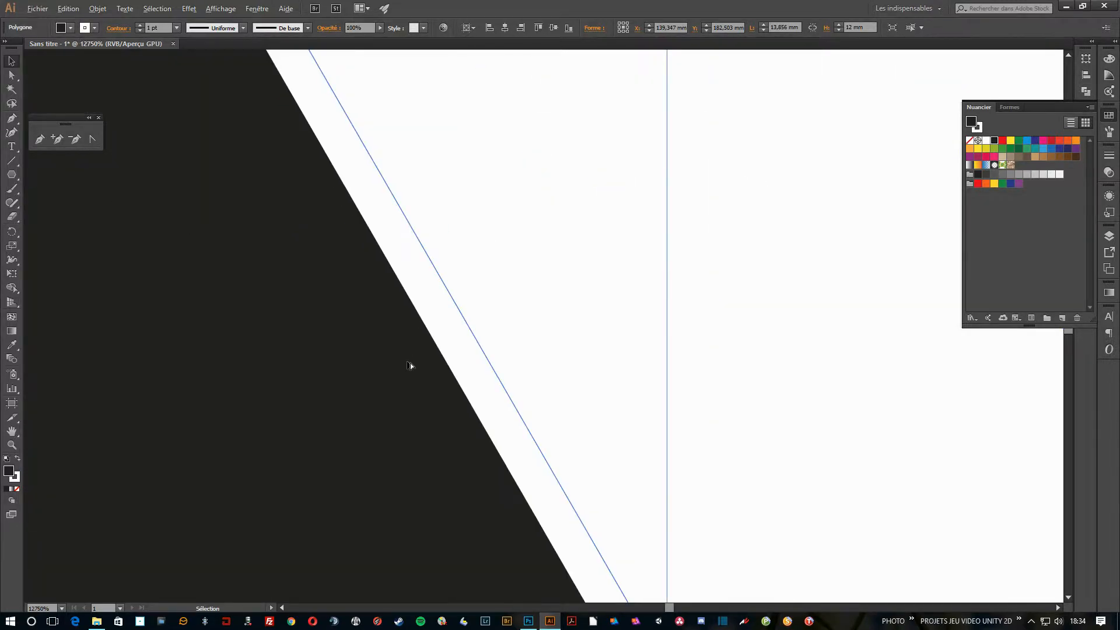
scroll(409, 364, down, 15)
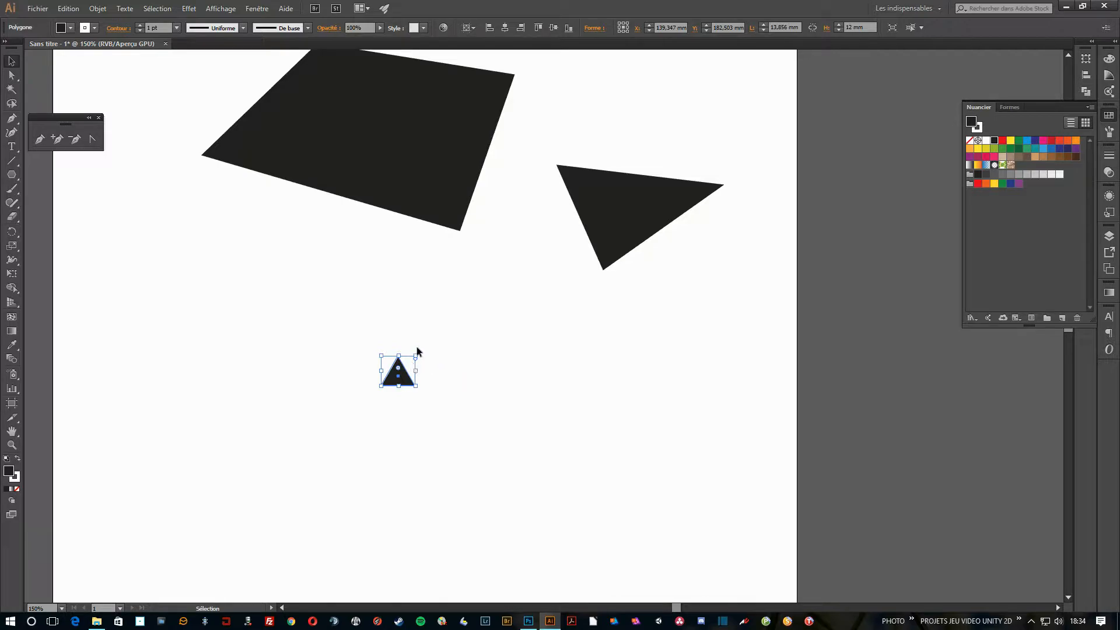
Step: Enlarge the small triangle to about 155 × 134 mm and move it below the other two shapes
drag(418, 355, 875, 59)
scroll(575, 395, up, 11)
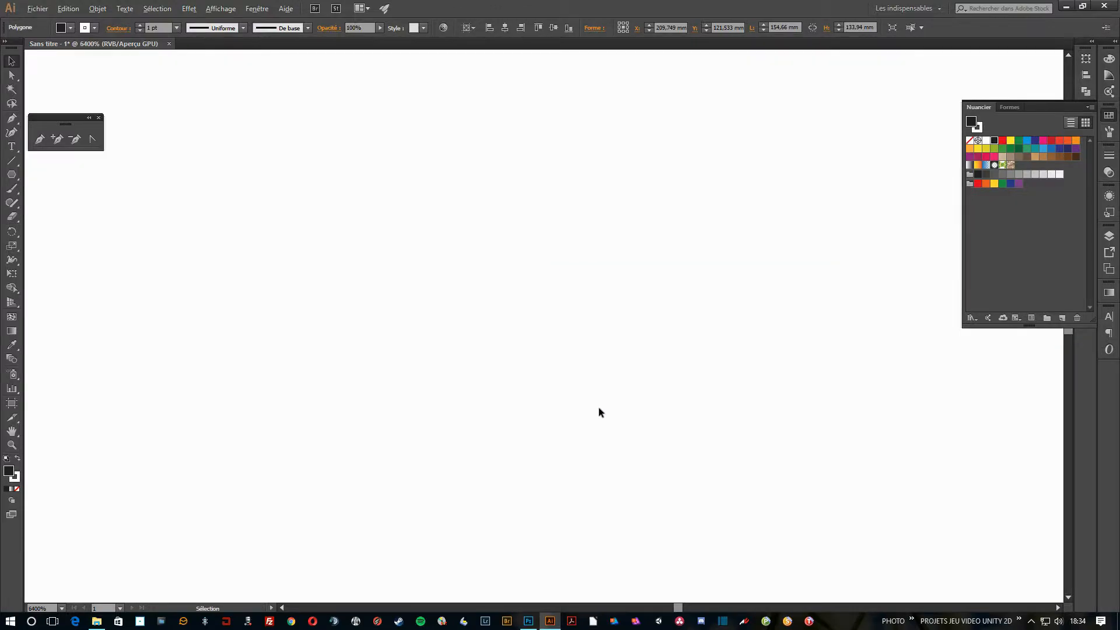
scroll(535, 237, down, 12)
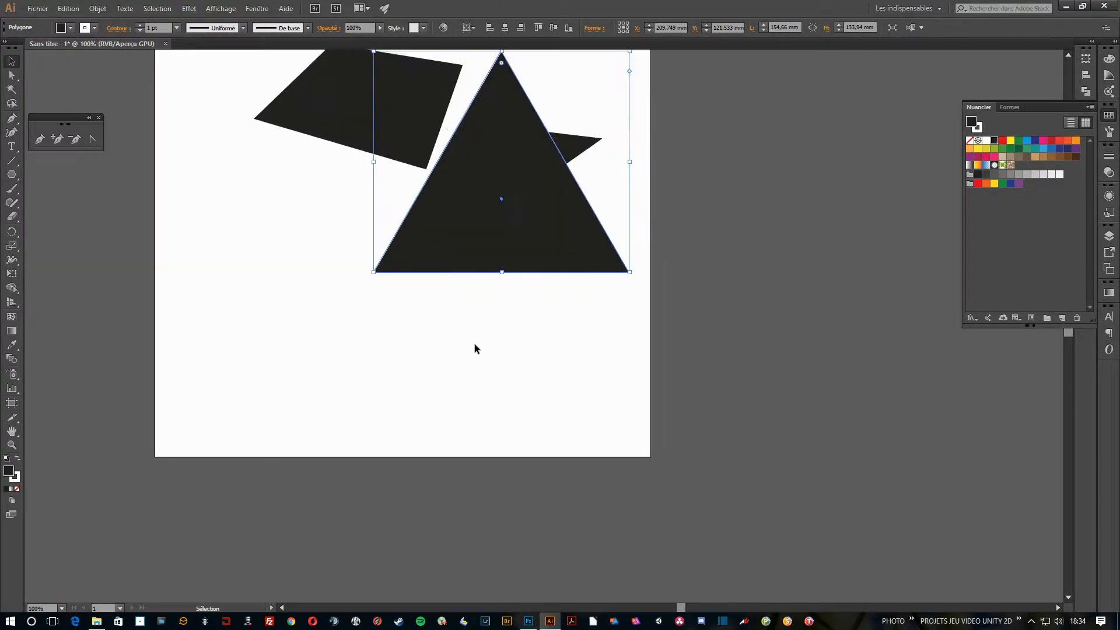
scroll(457, 307, up, 3)
scroll(457, 307, down, 5)
drag(488, 310, 401, 375)
Step: Delete both triangles and the quadrilateral from the artboard
drag(351, 190, 555, 335)
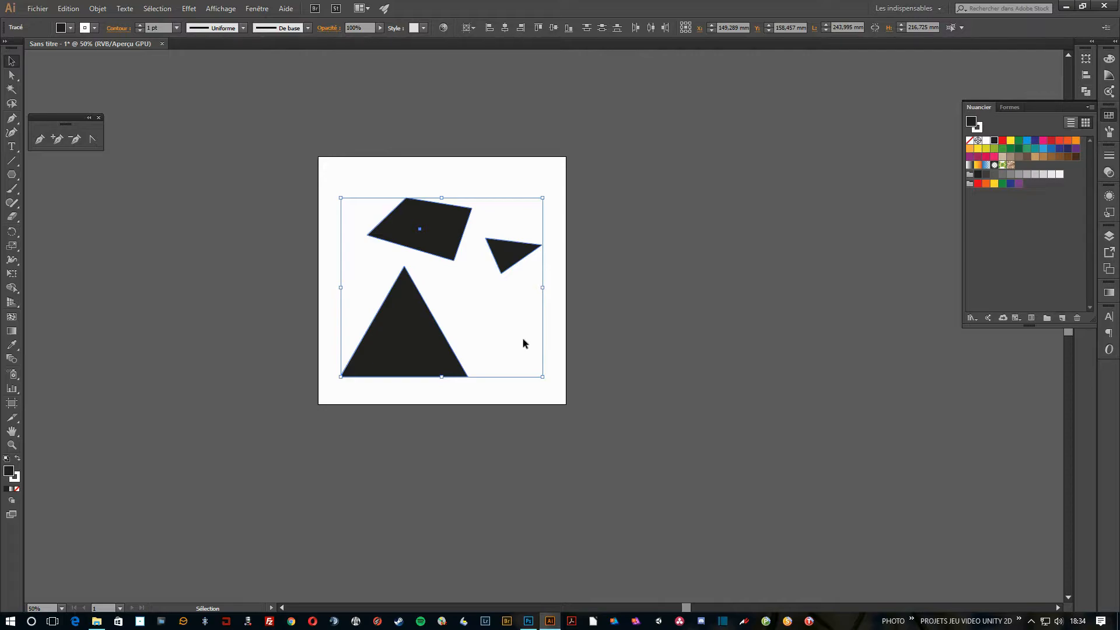
click(413, 159)
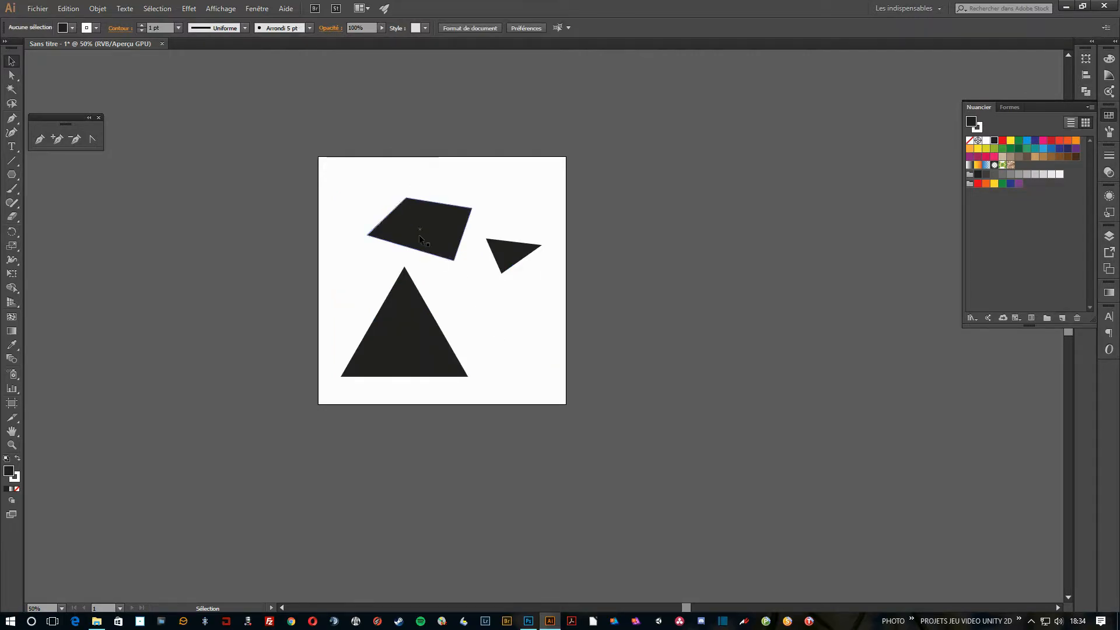
click(415, 343)
shift+click(504, 244)
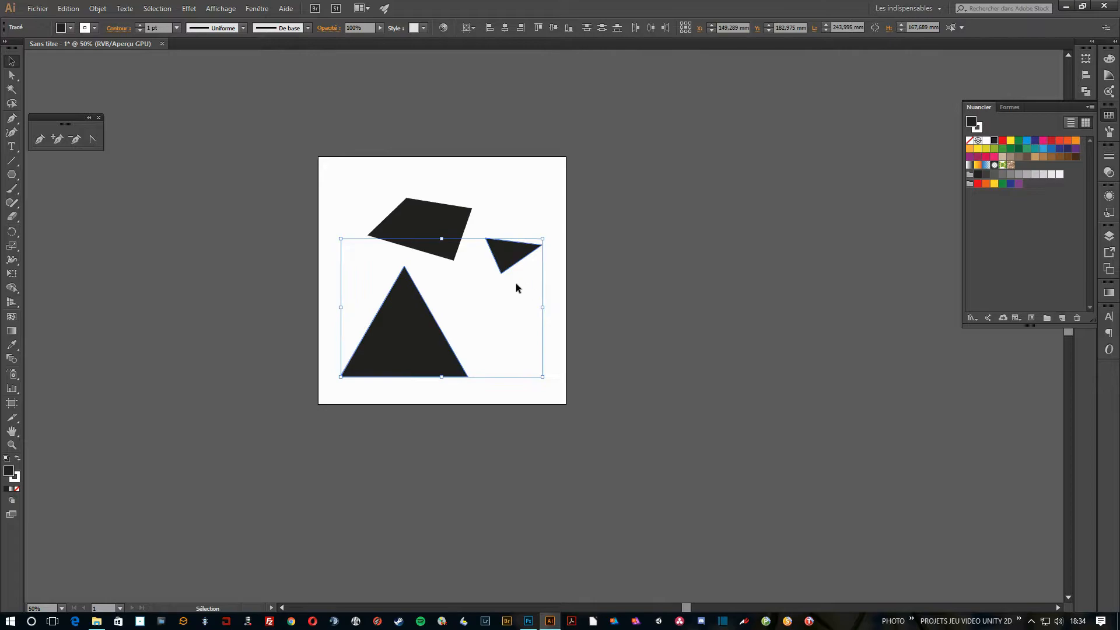
key(Delete)
click(454, 243)
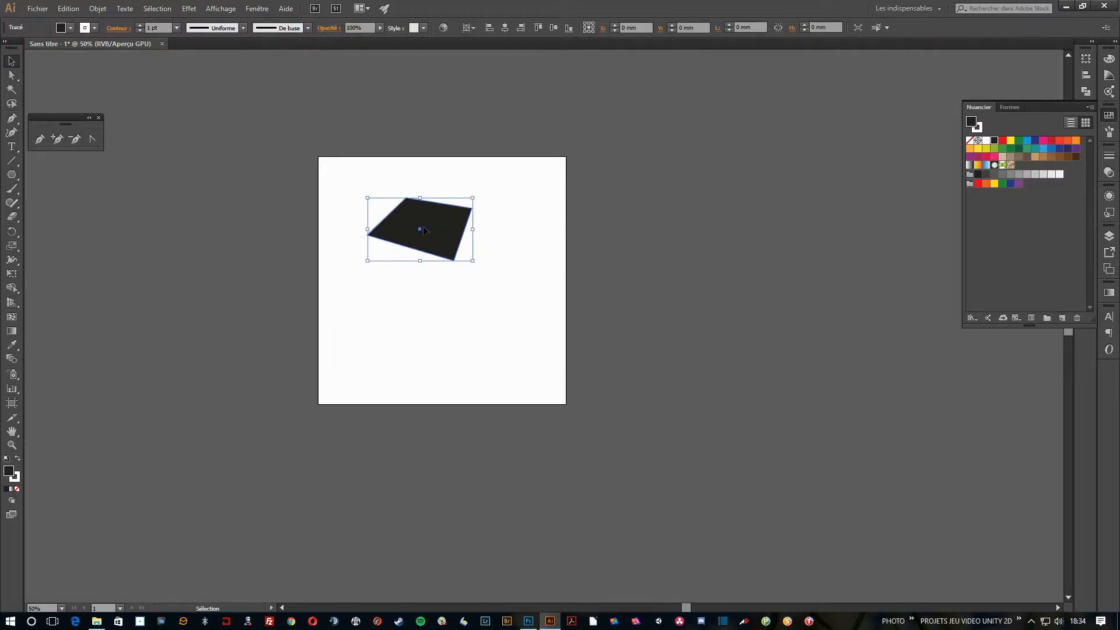
key(Delete)
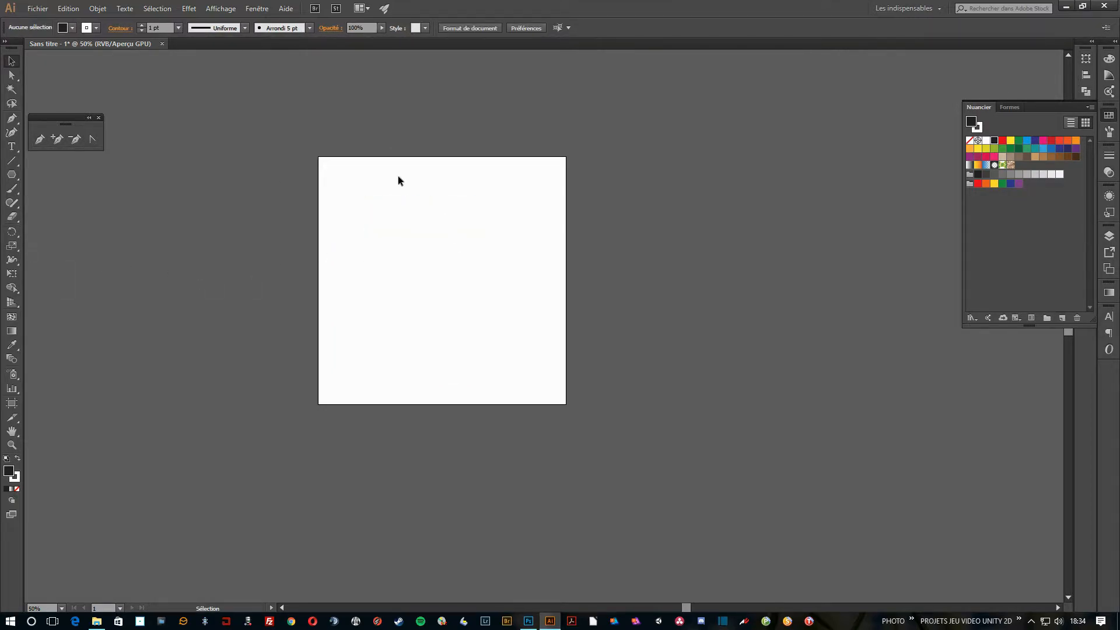
Step: Draw a large closed four-sided black shape across the artboard with straight Pen tool segments
click(40, 139)
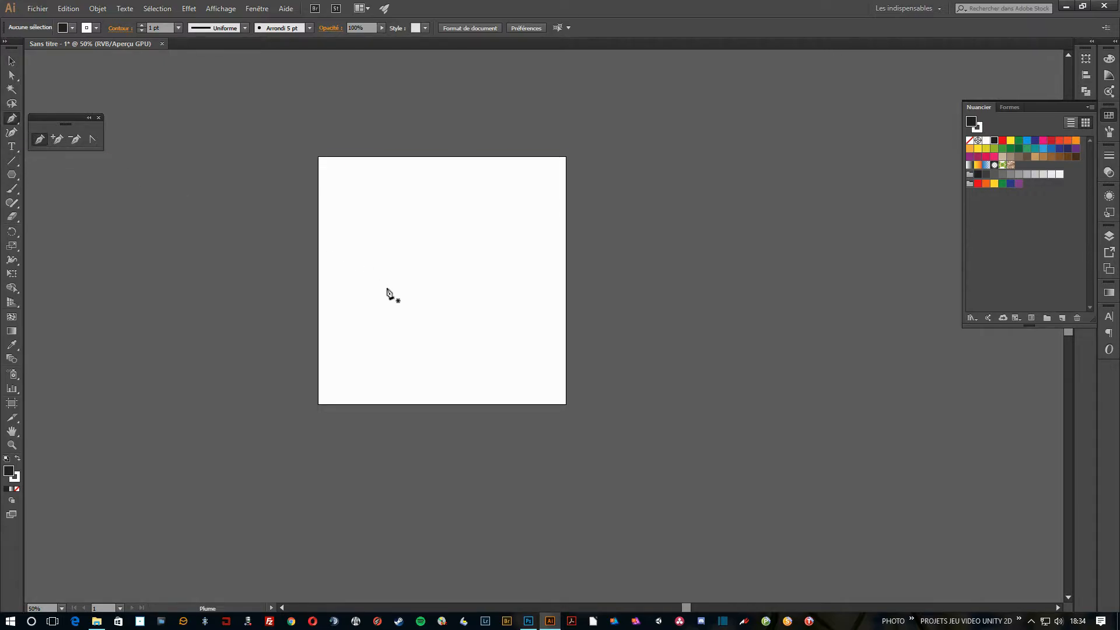
click(354, 253)
click(420, 356)
click(515, 304)
click(503, 206)
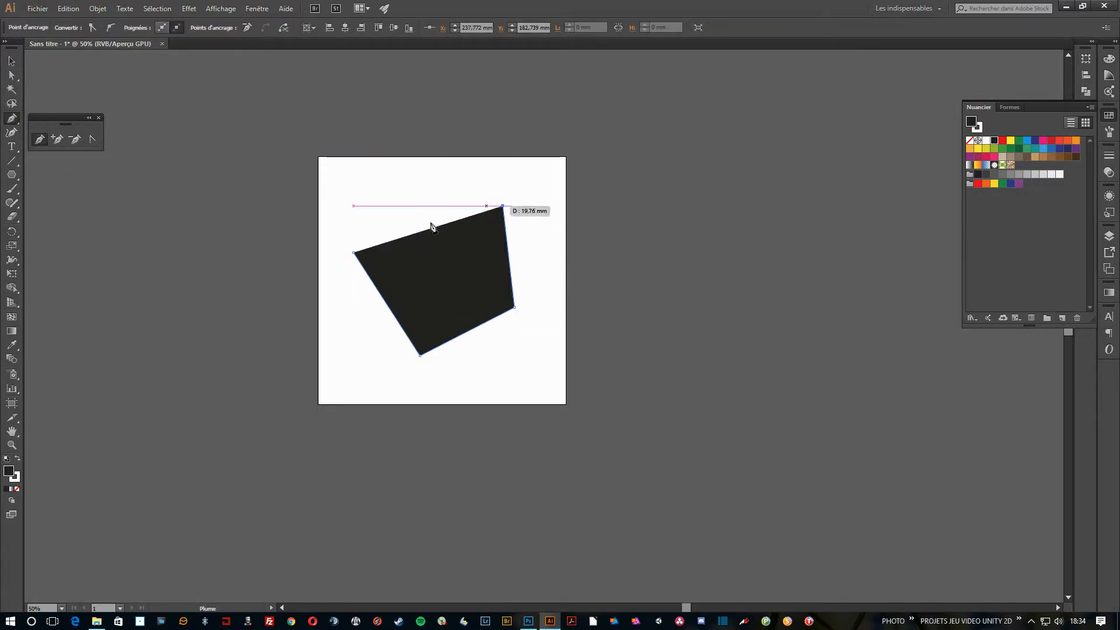
click(354, 253)
scroll(418, 251, up, 3)
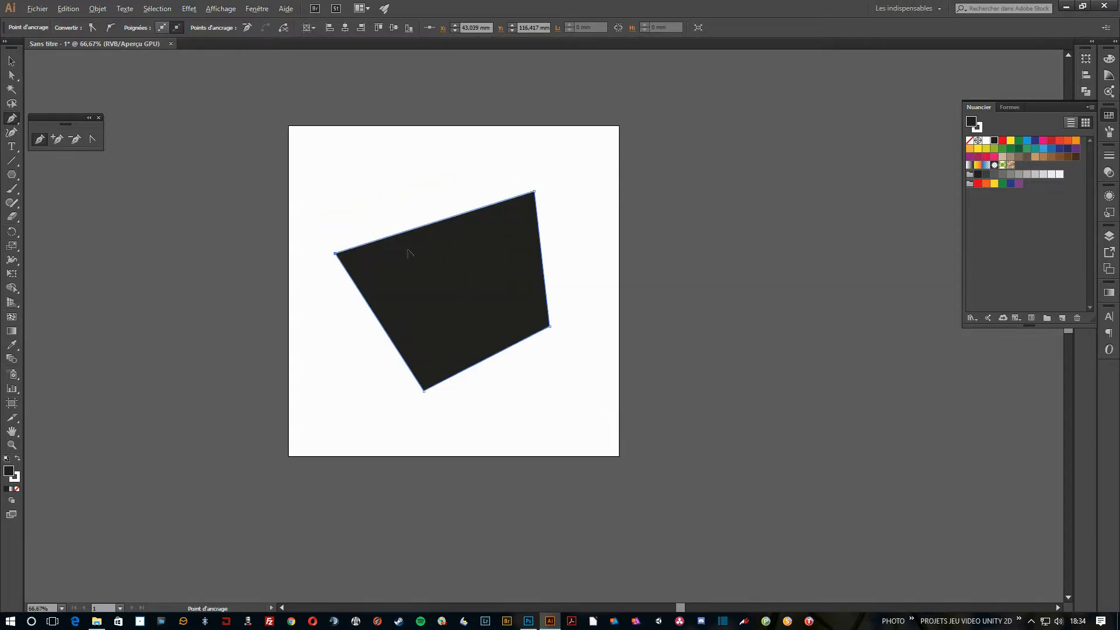
scroll(418, 250, down, 2)
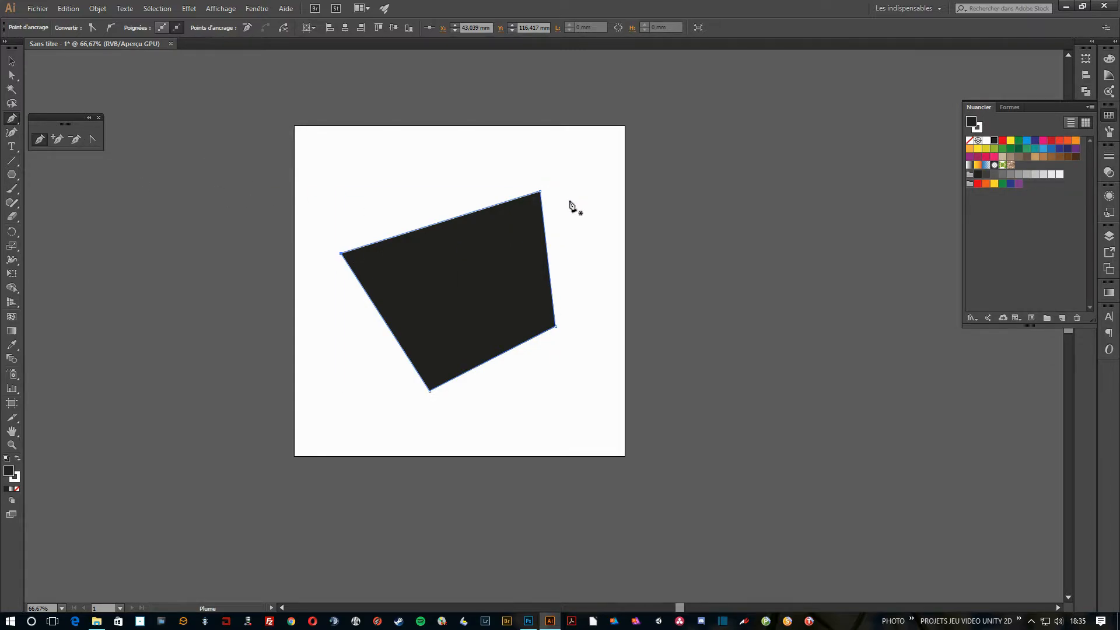
Step: Convert the black shape's four corners into smooth points with curved handles so its outline becomes rounded
click(93, 138)
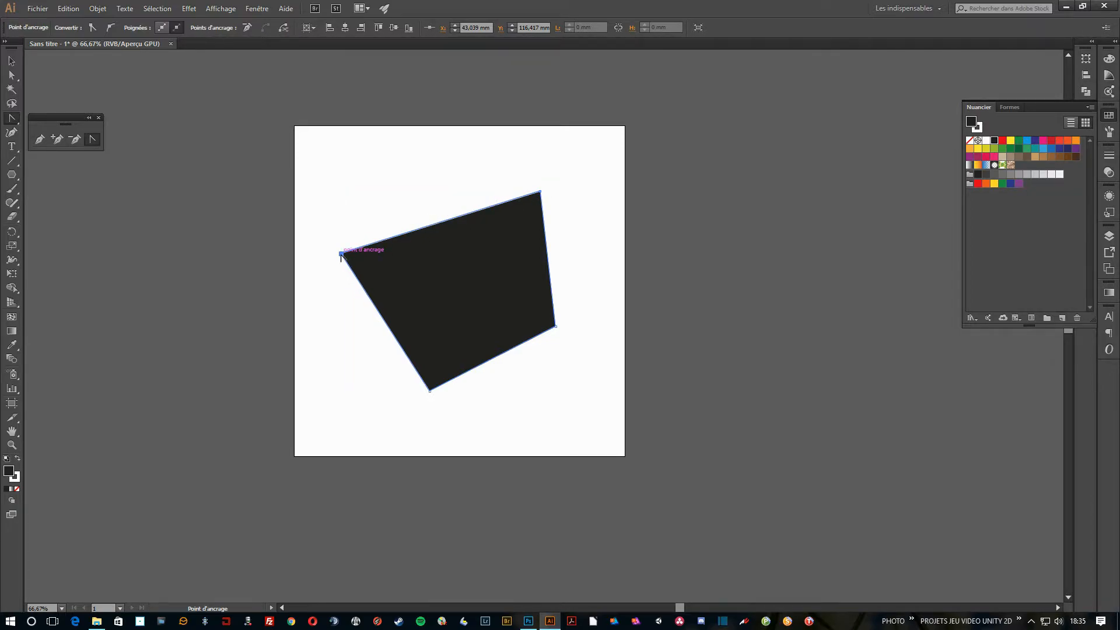
drag(341, 254, 376, 142)
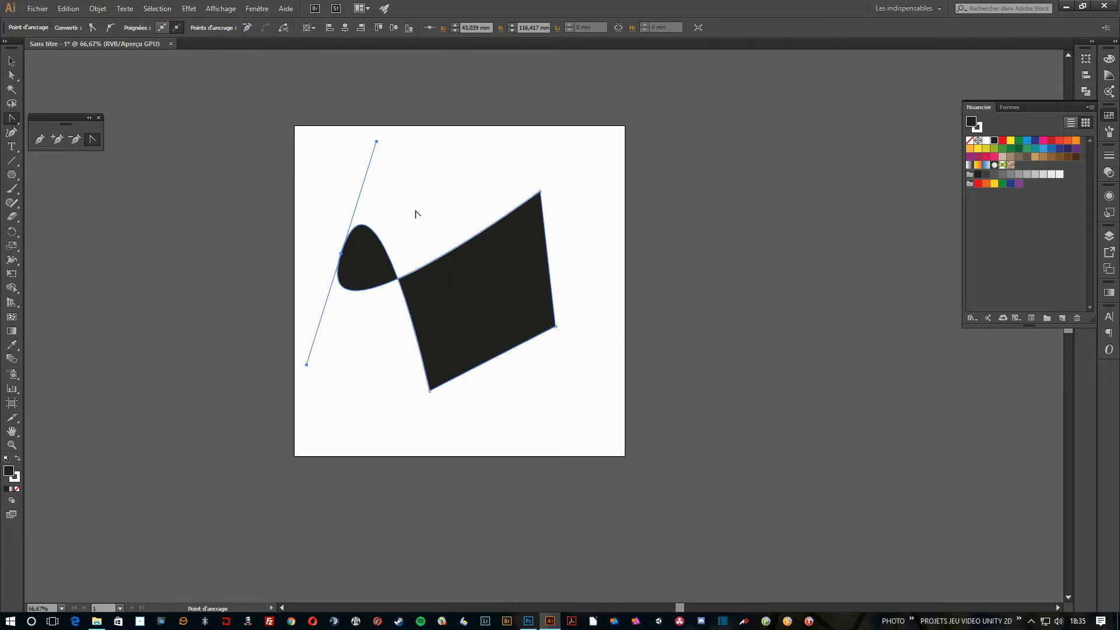
key(ctrl+z)
drag(341, 254, 334, 295)
drag(540, 191, 485, 163)
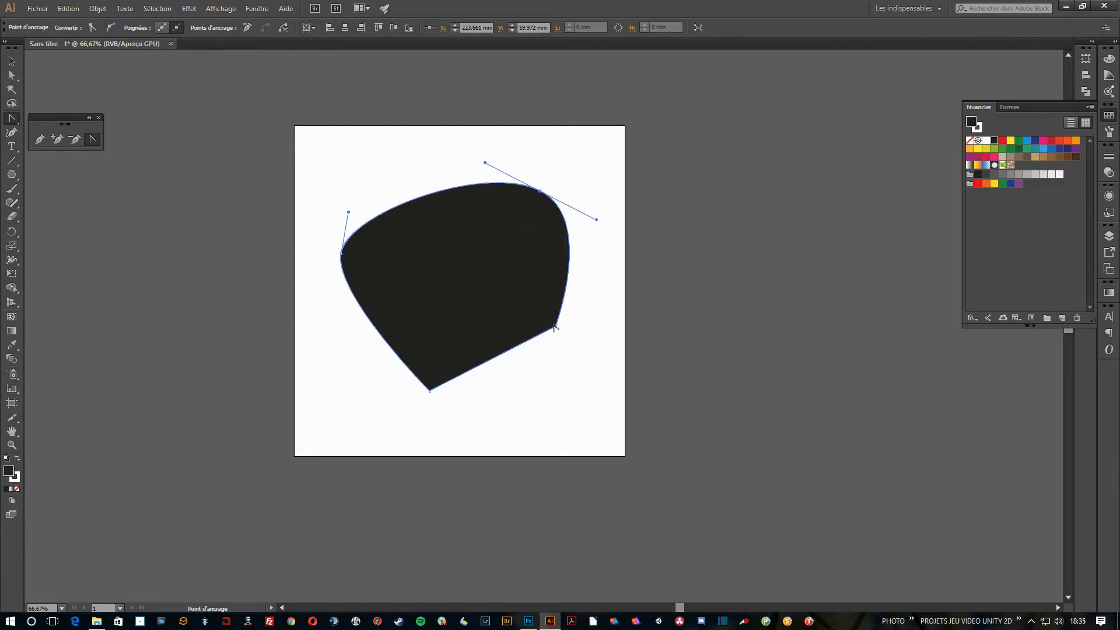
drag(555, 326, 587, 292)
drag(430, 392, 486, 402)
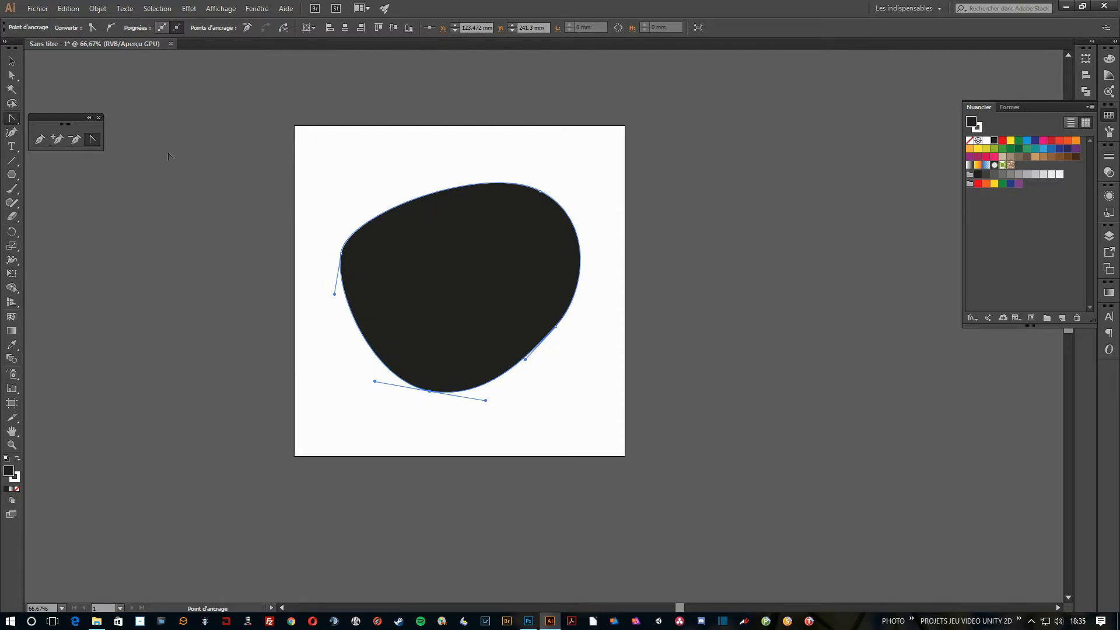
Step: Add anchor points on the rounded shape's upper and lower-left edges, and delete the one on the upper edge
click(56, 139)
click(445, 189)
click(377, 357)
click(76, 138)
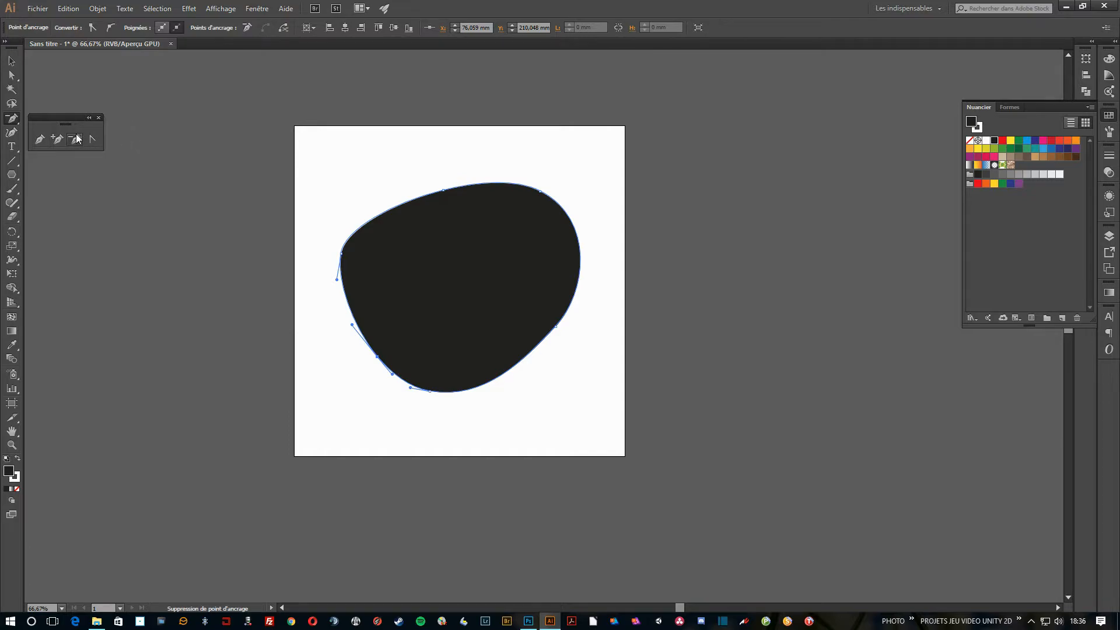
click(444, 189)
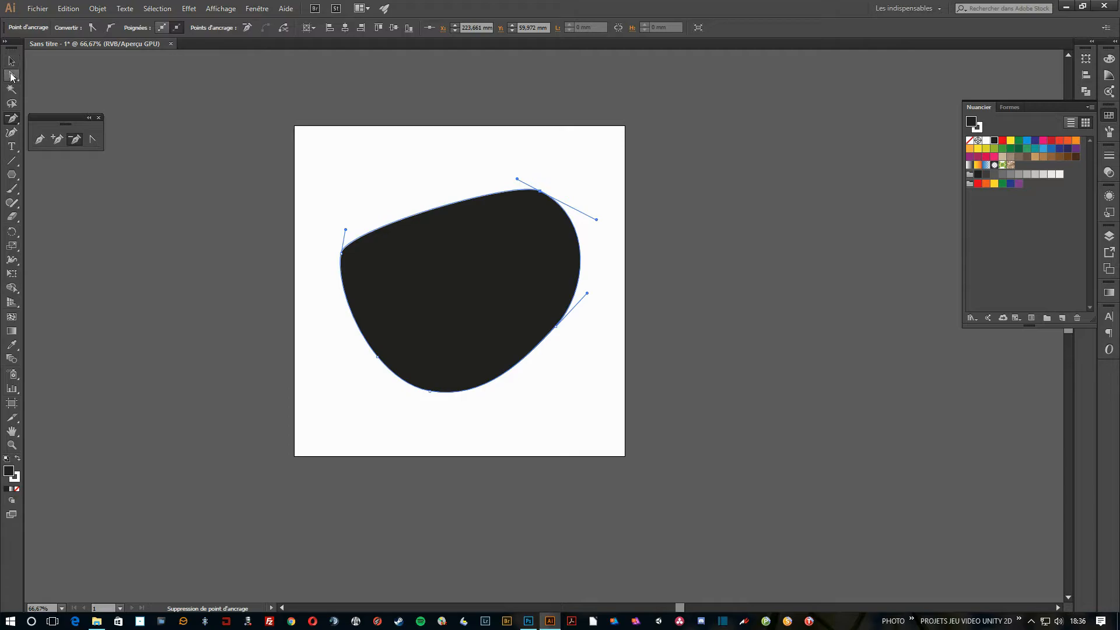
Step: Move the upper-right anchor point to about X 173 mm, Y 38 mm, and convert it to a corner and back to smooth
click(11, 76)
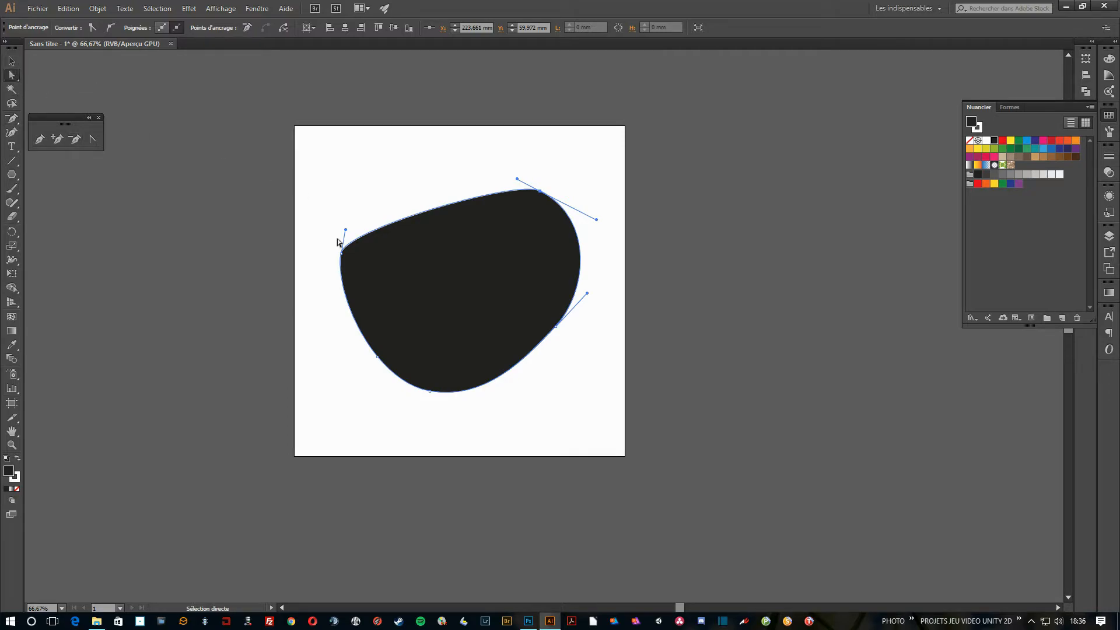
drag(539, 192, 484, 168)
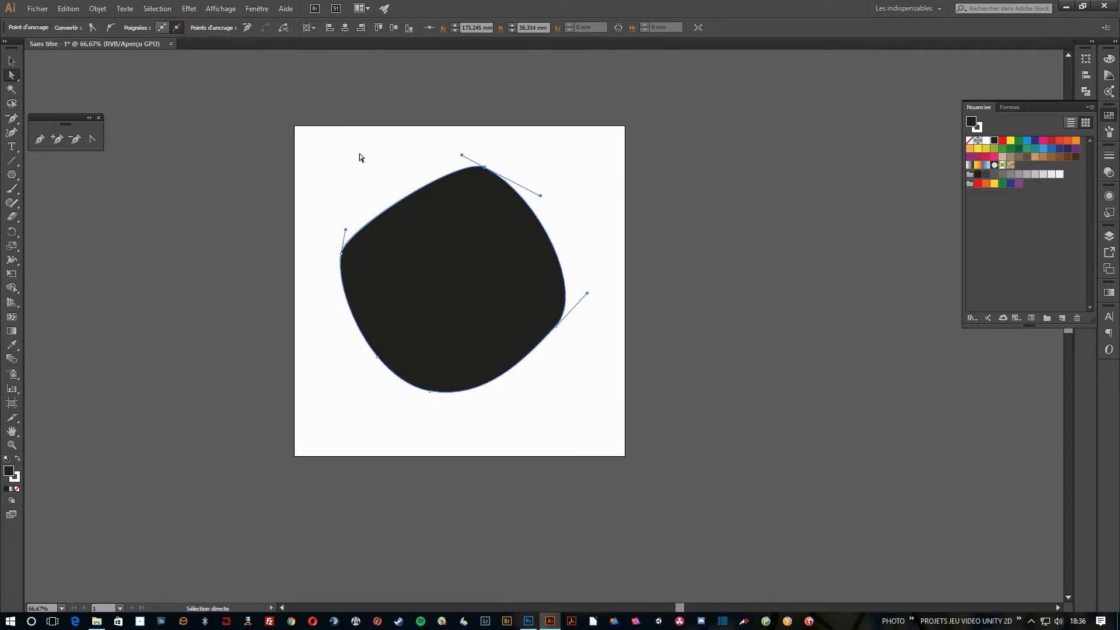
click(92, 140)
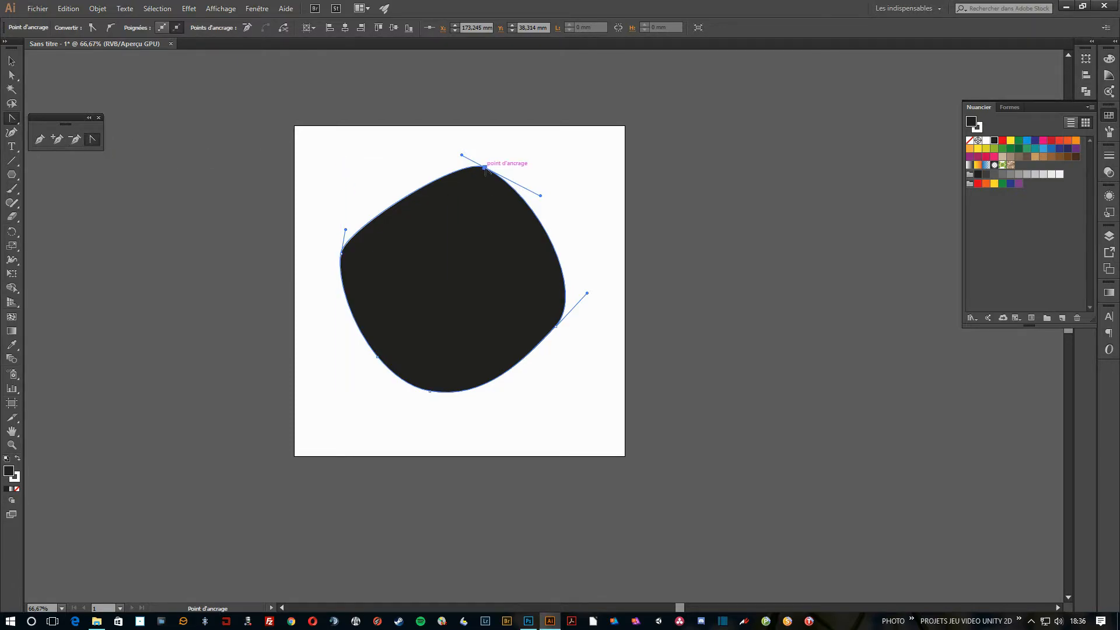
click(484, 167)
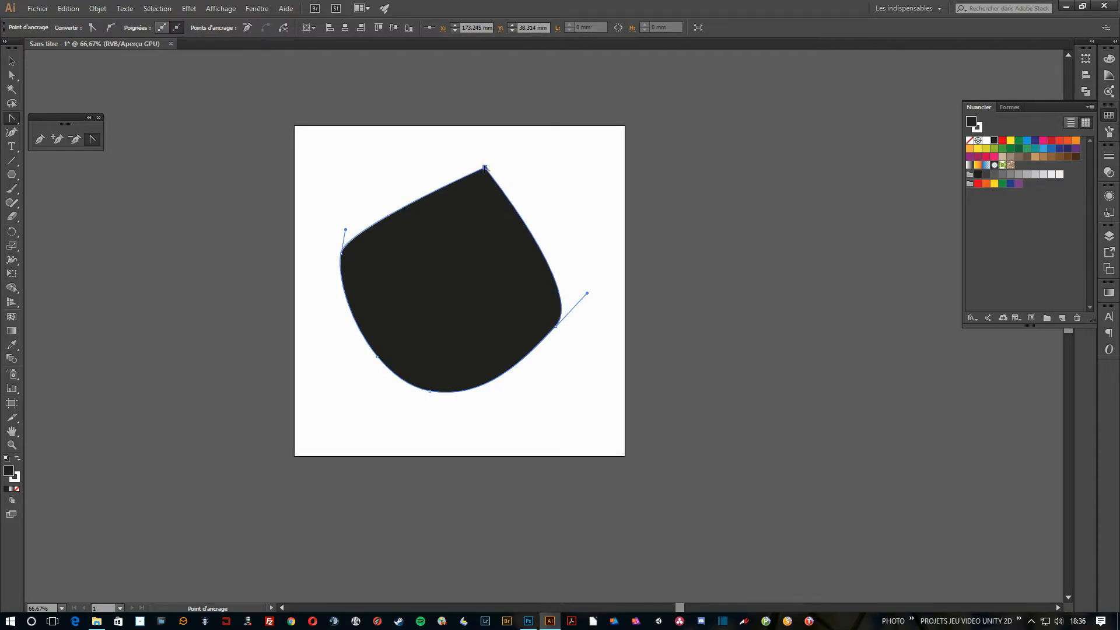
drag(485, 167, 427, 145)
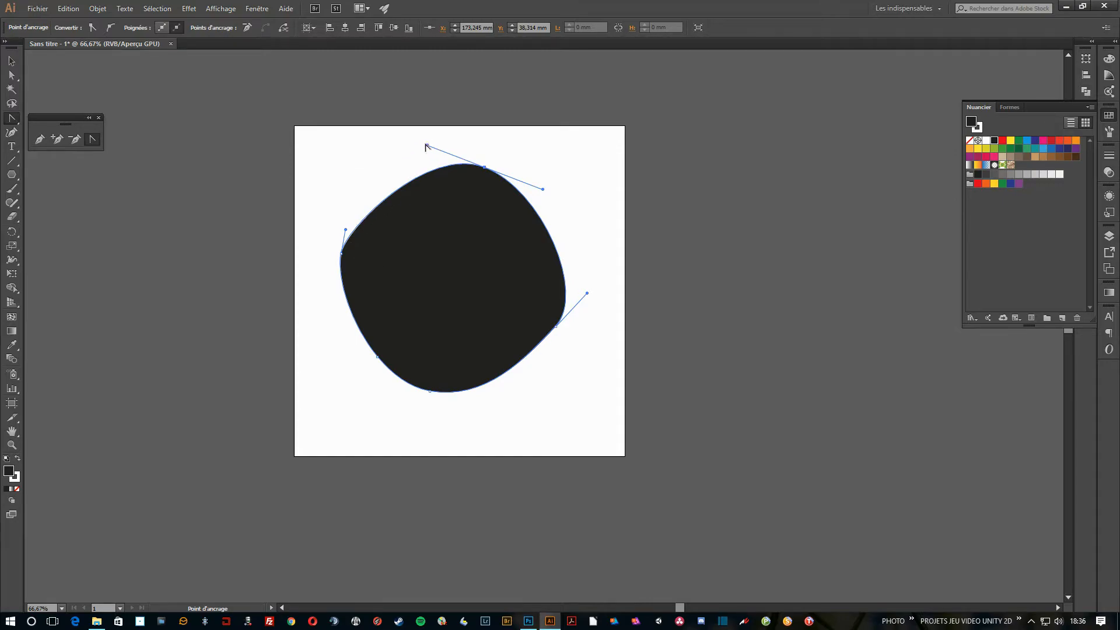
Step: Bend the shape's upper edge inward by moving its two end handles independently, and redraw the smooth handles of the lower-right anchor point
drag(428, 145, 461, 304)
drag(346, 230, 373, 276)
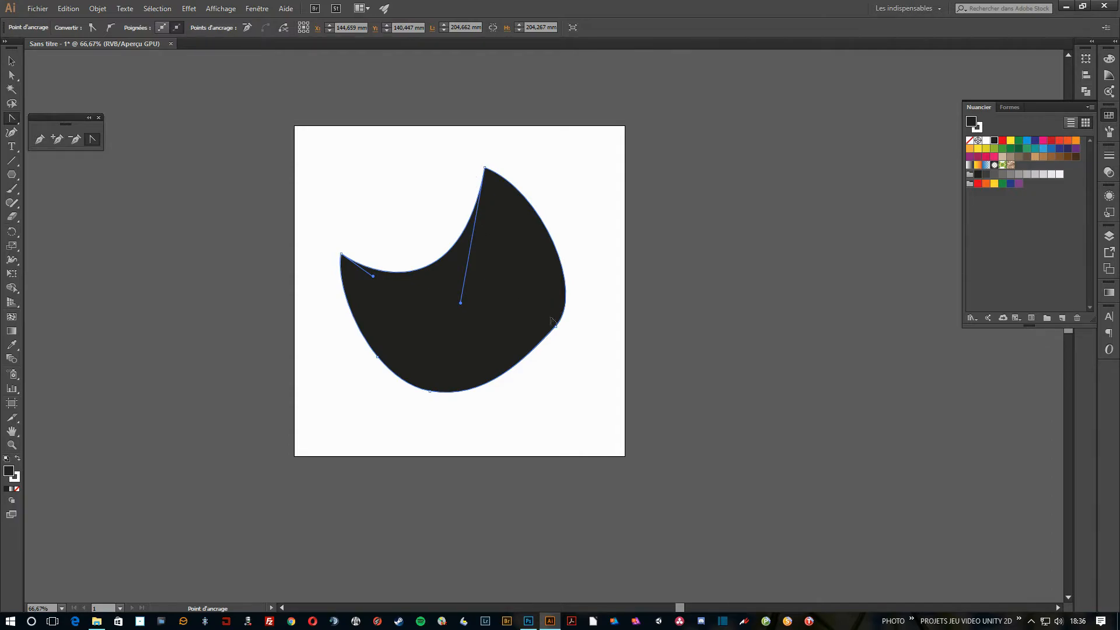
drag(558, 323, 582, 271)
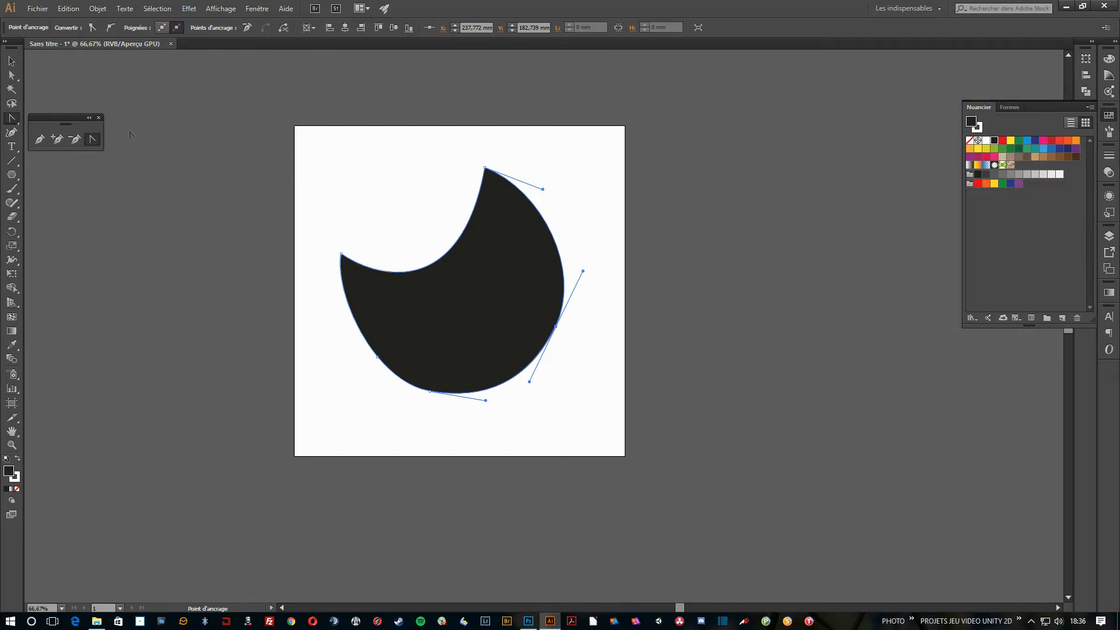
Step: Switch to Photoshop with the rugby ball photo
click(528, 621)
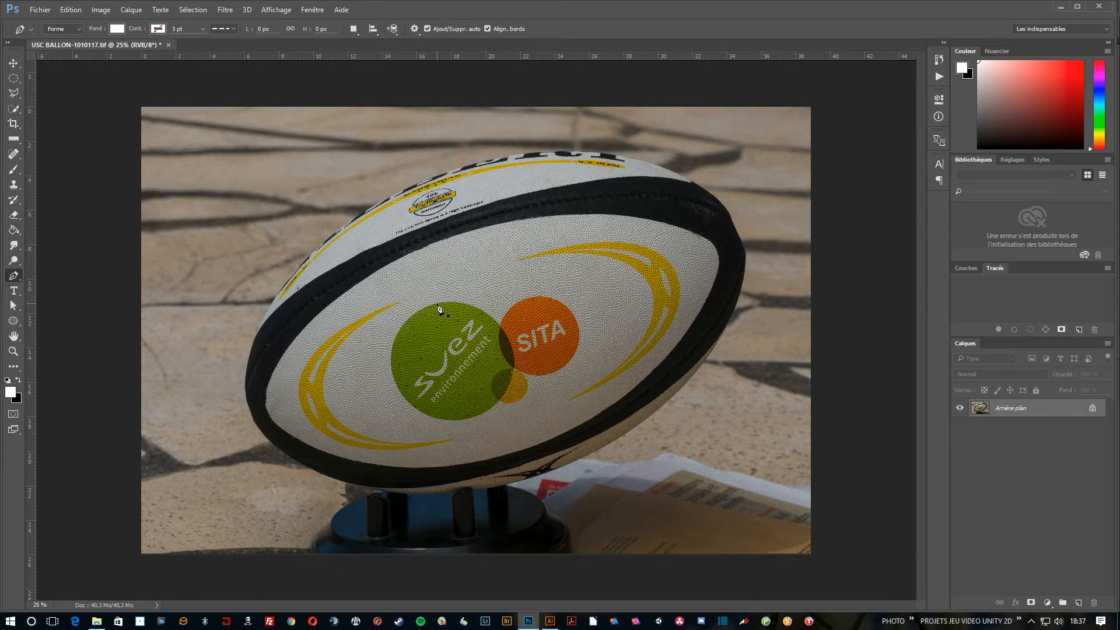
Step: Try to outline the rugby ball's upper edge with straight Polygonal Lasso segments, and discard the selection
click(14, 92)
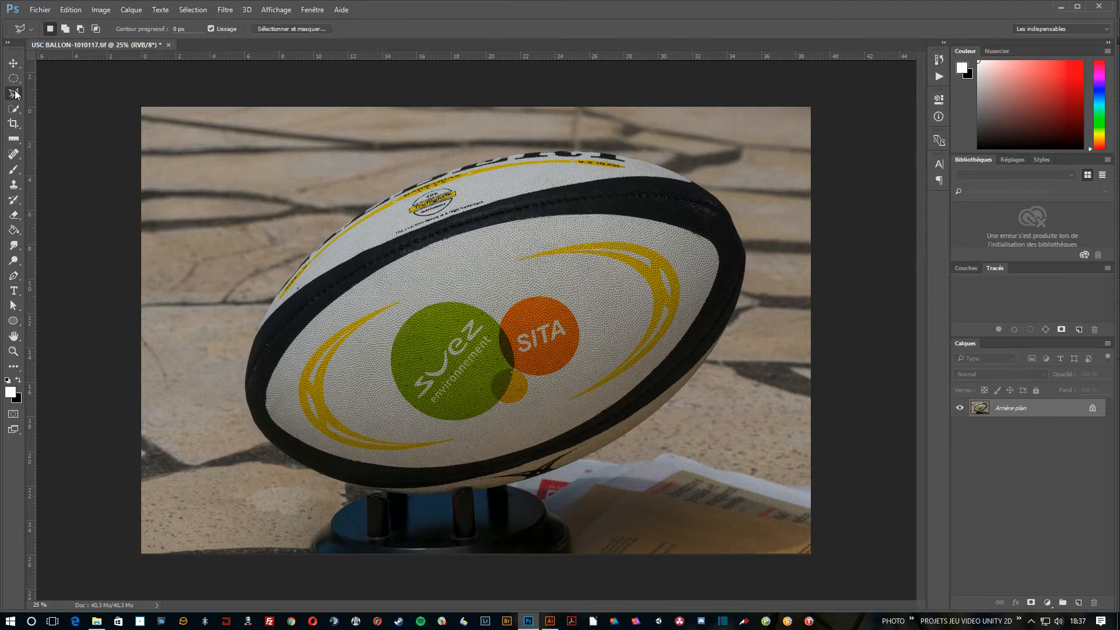
click(265, 316)
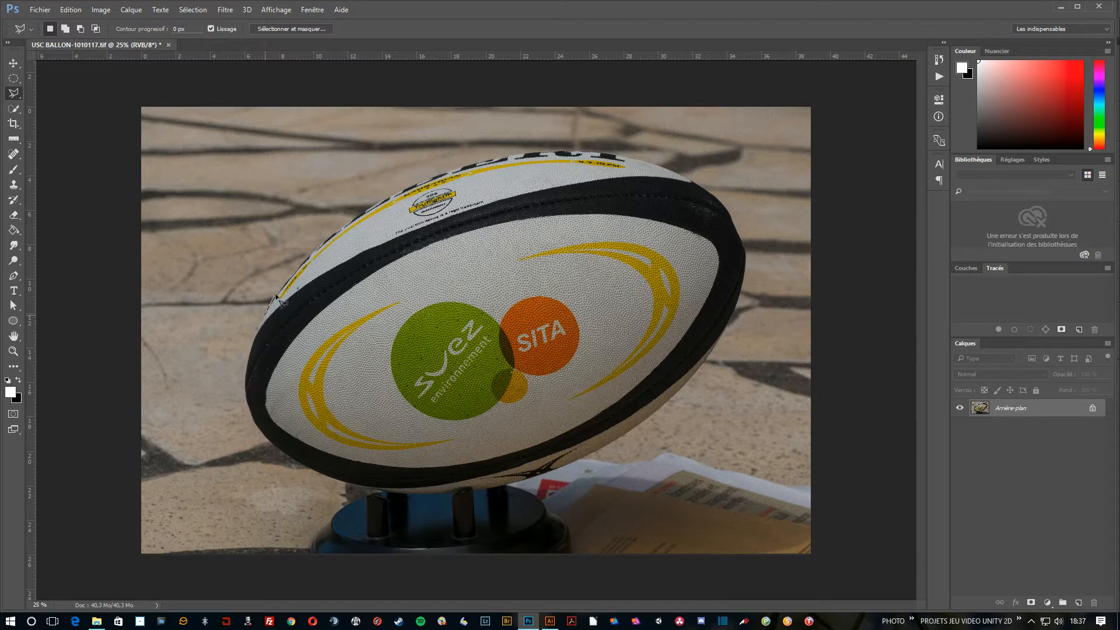
click(314, 258)
click(590, 152)
click(592, 153)
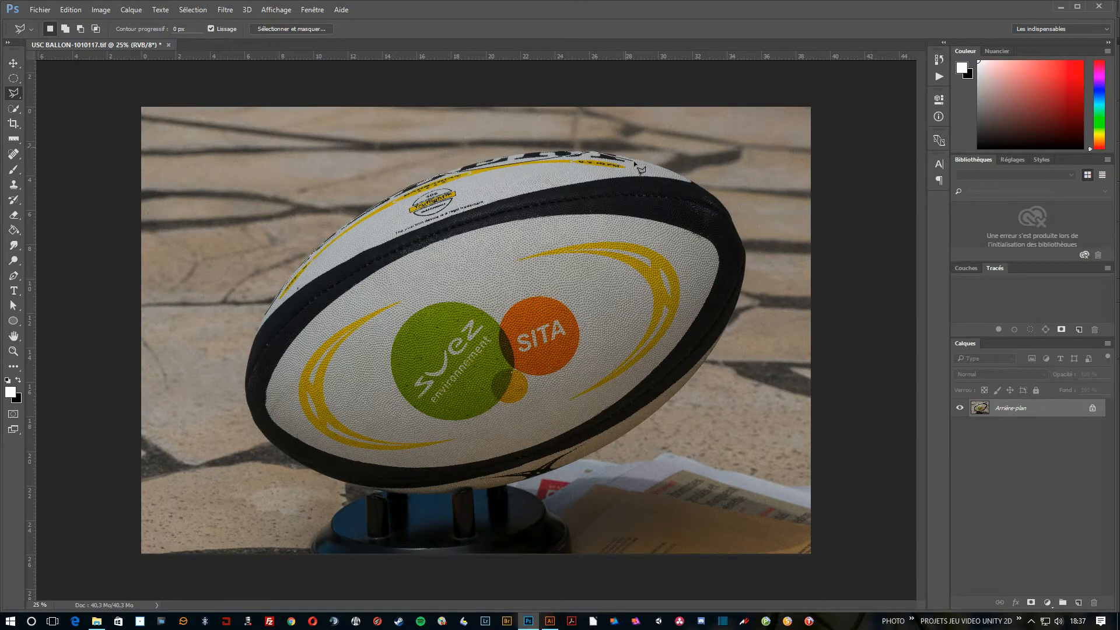
click(649, 163)
click(692, 181)
click(720, 201)
click(267, 318)
key(ctrl+d)
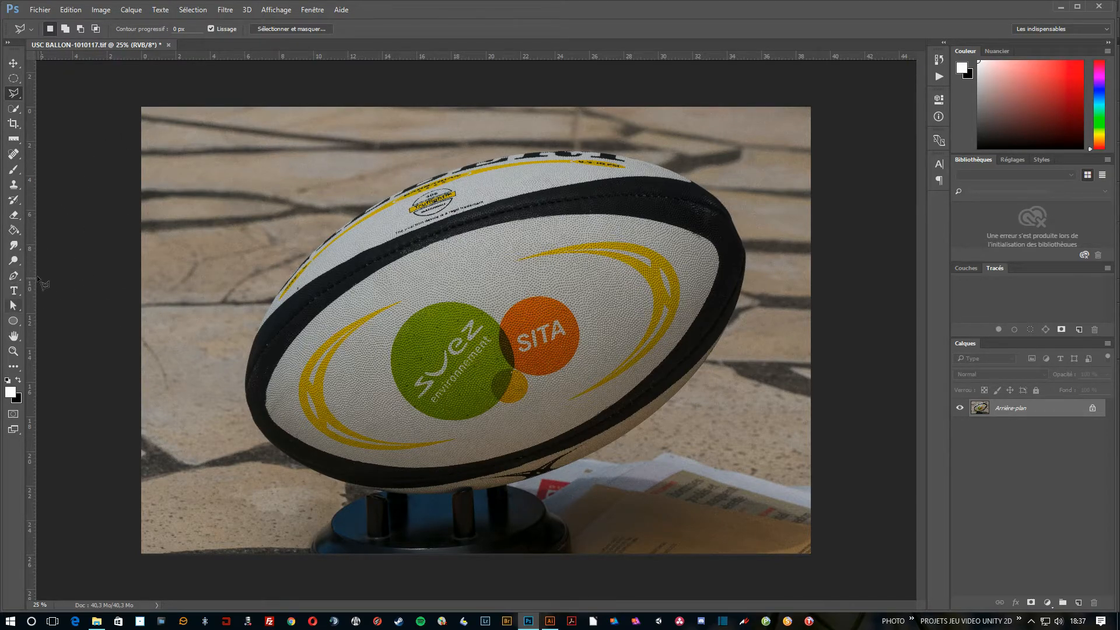
Step: Activate the standard Pen tool (Outil Plume) and make sure the Tracés panel is shown
click(14, 276)
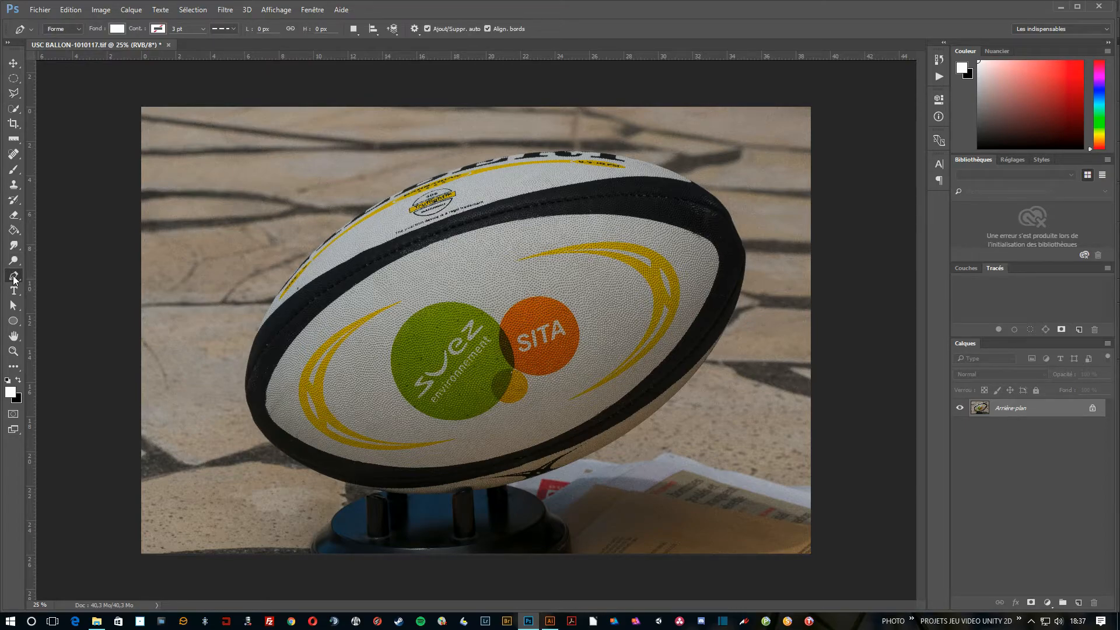
right_click(14, 278)
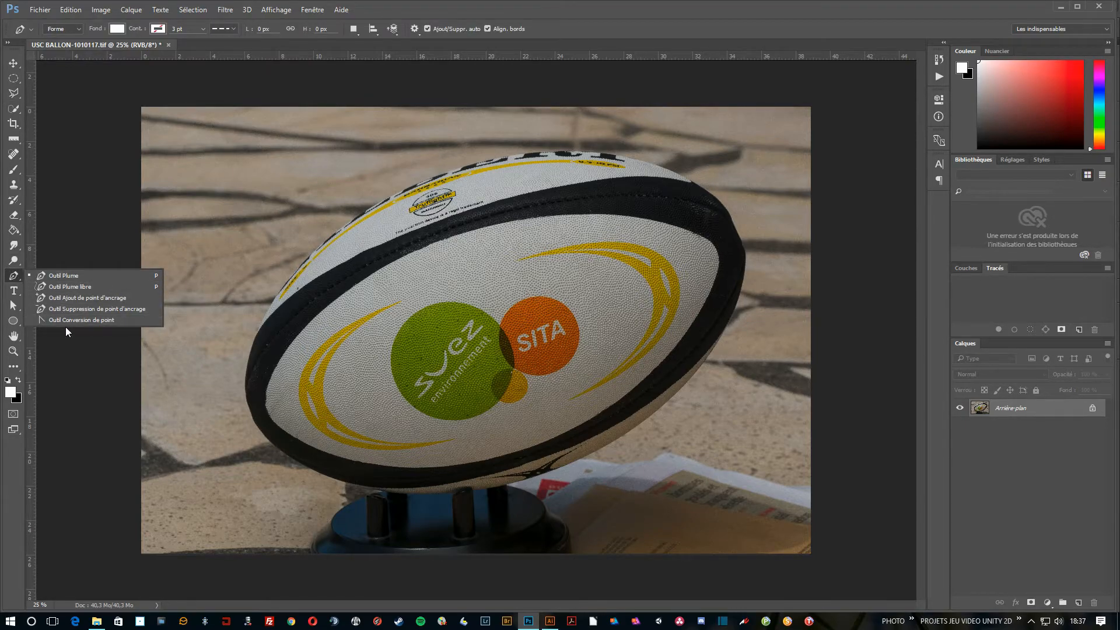
click(44, 276)
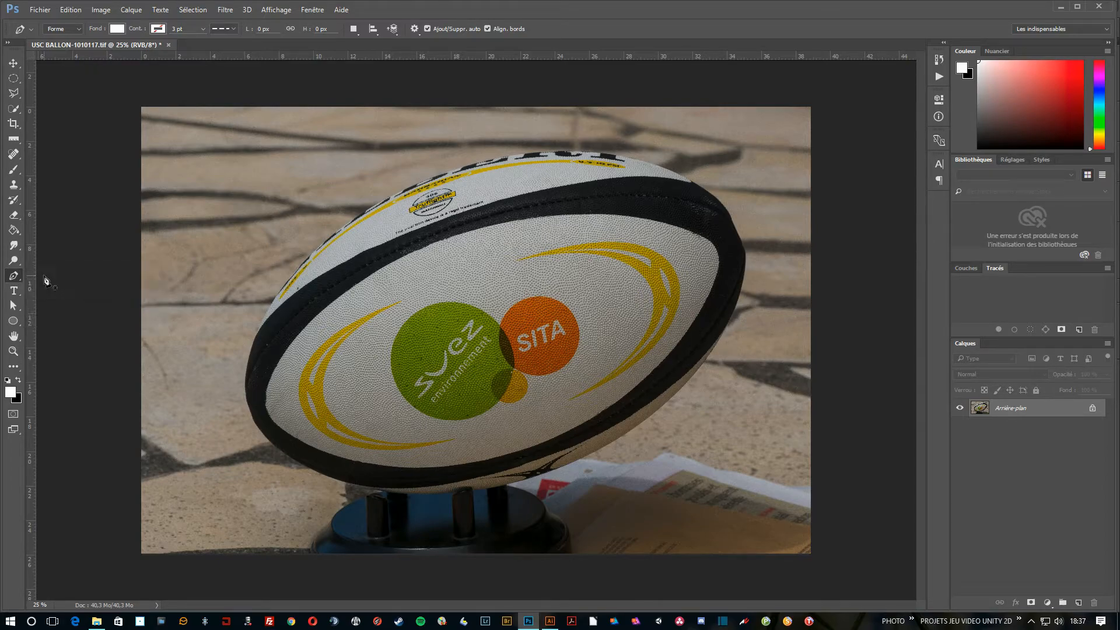
click(992, 270)
click(312, 10)
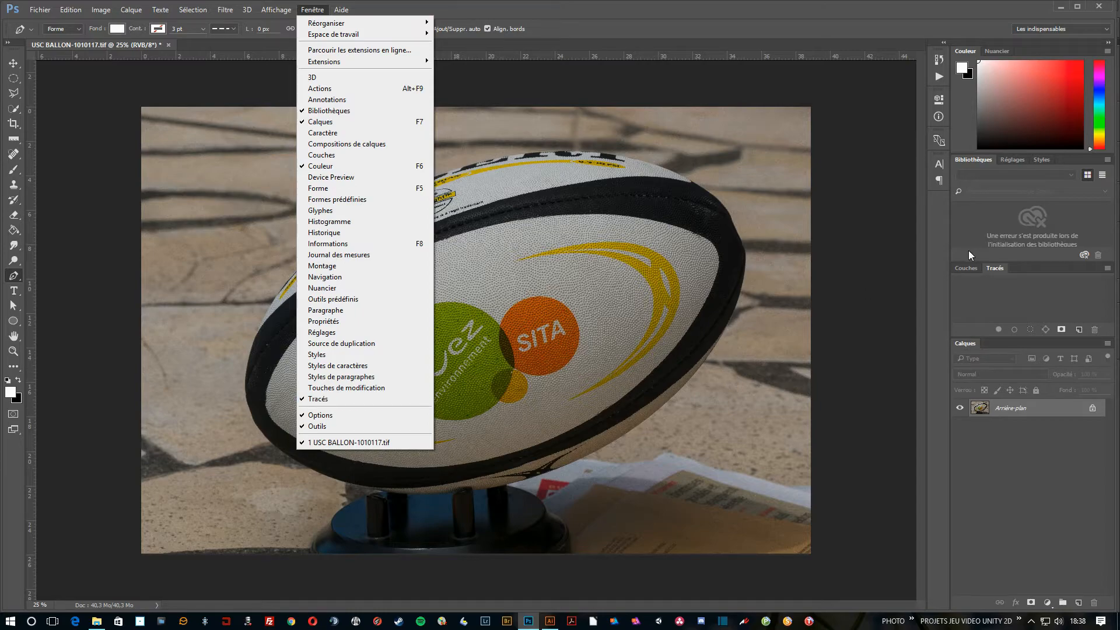
click(994, 271)
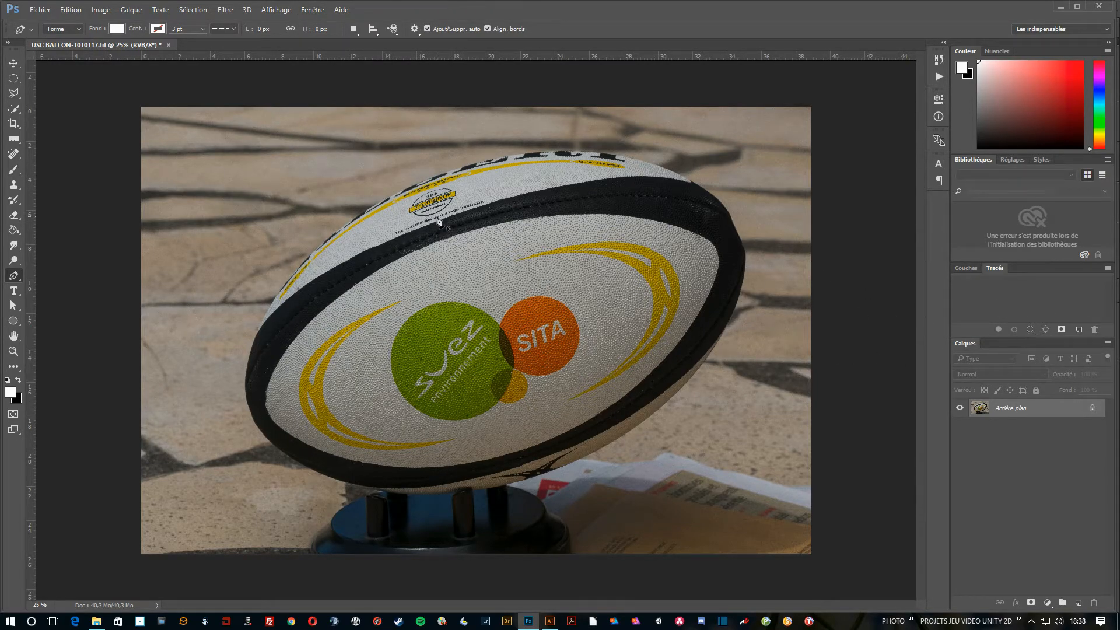
Step: Draw a closed eight-point white shape of about 3356 × 2316 px around the rugby ball with straight Pen tool segments
click(412, 190)
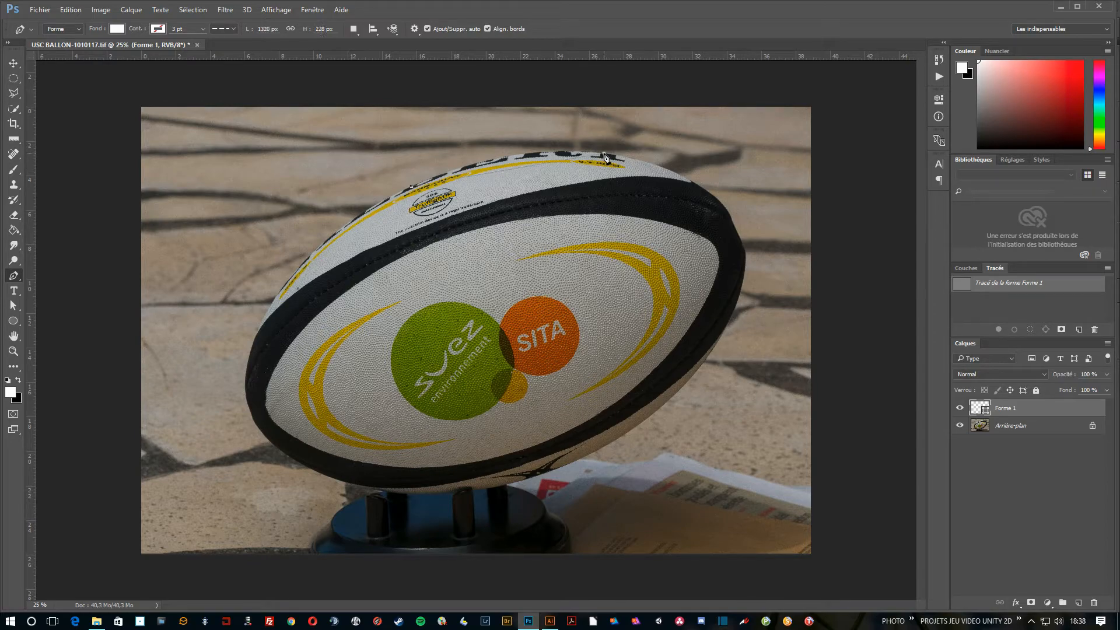
click(738, 234)
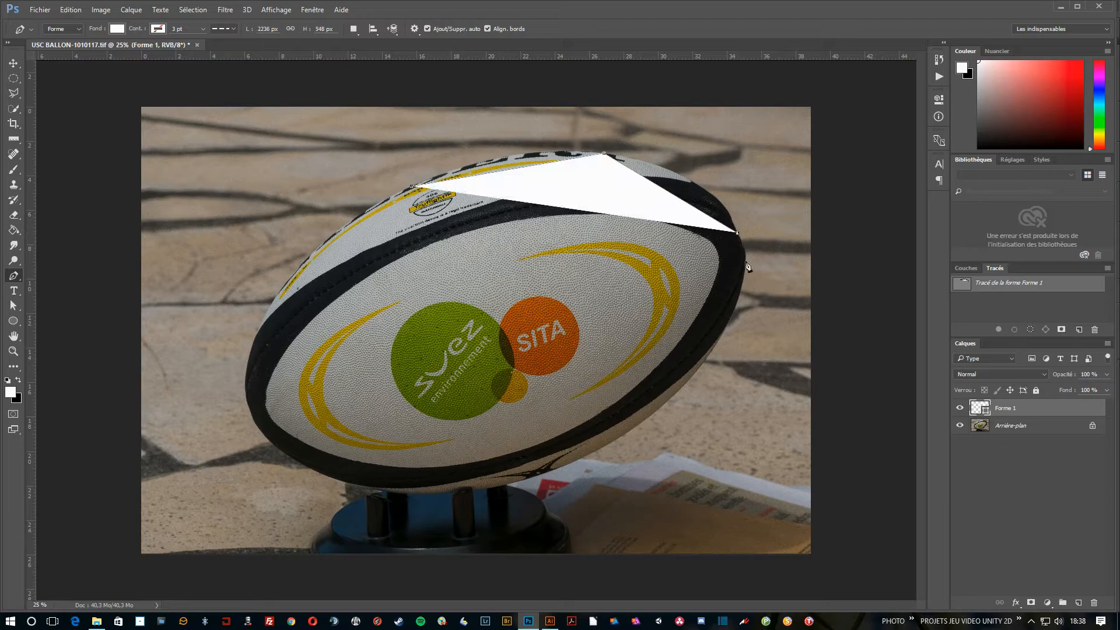
click(703, 363)
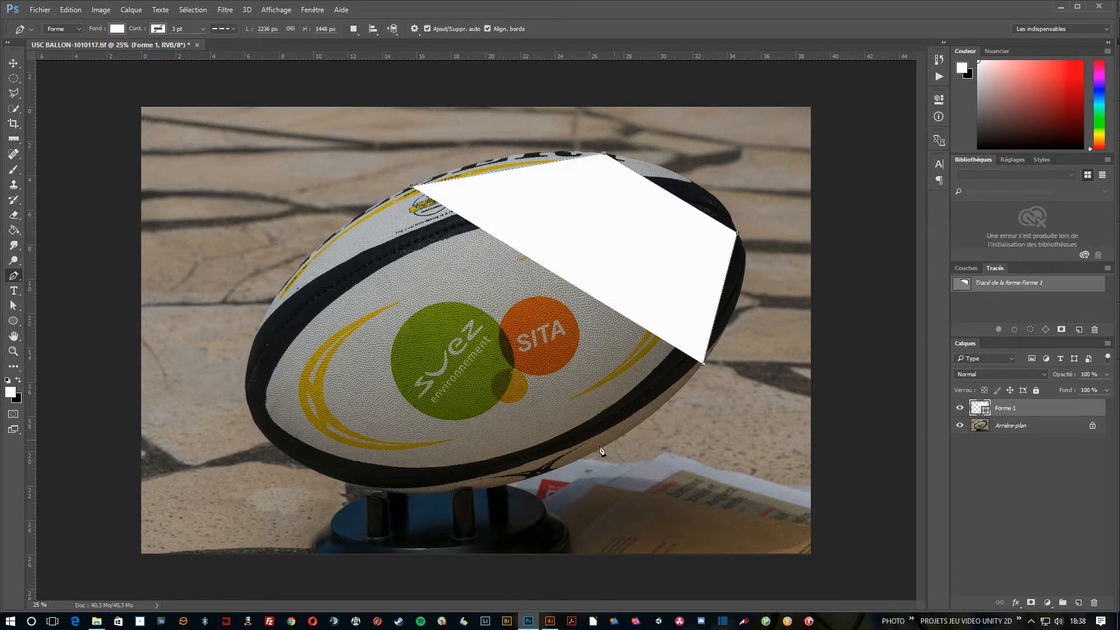
click(556, 467)
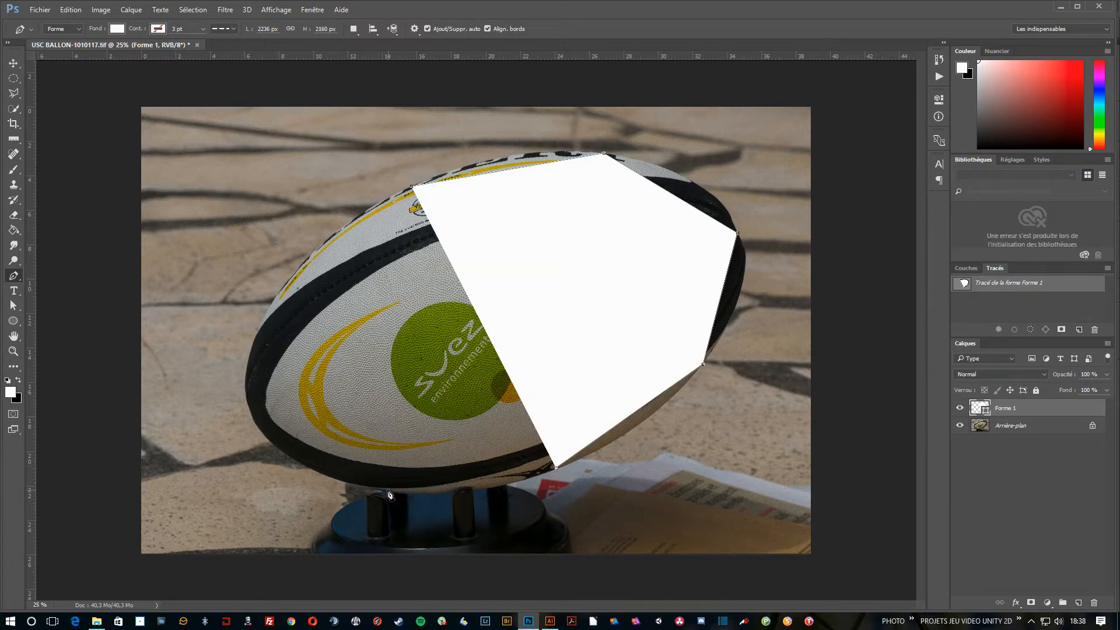
click(385, 490)
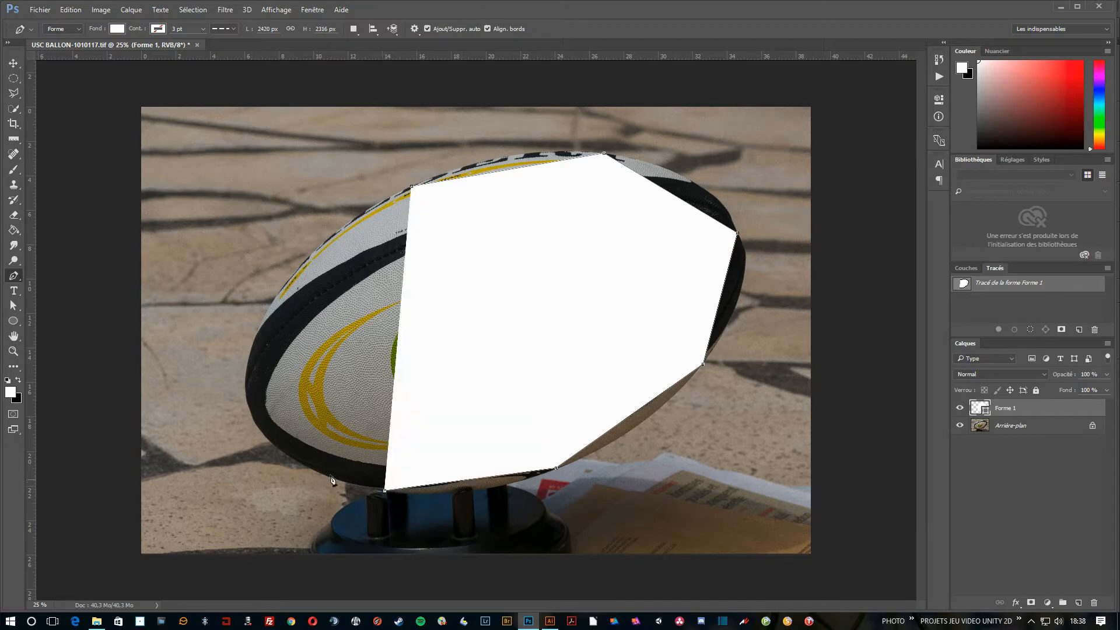
click(249, 404)
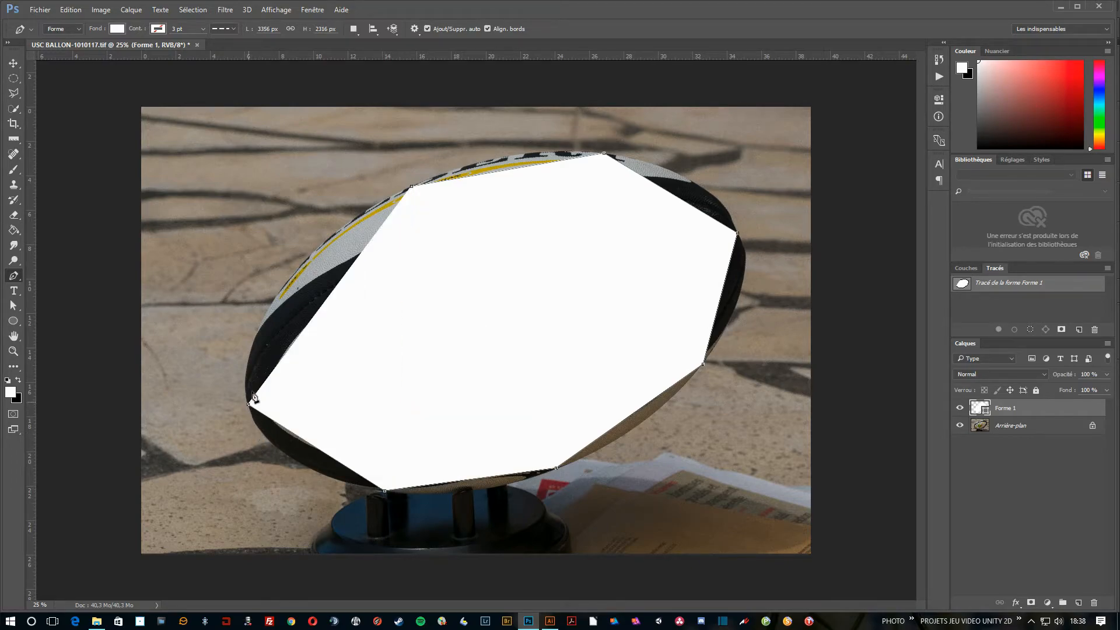
click(301, 264)
click(412, 186)
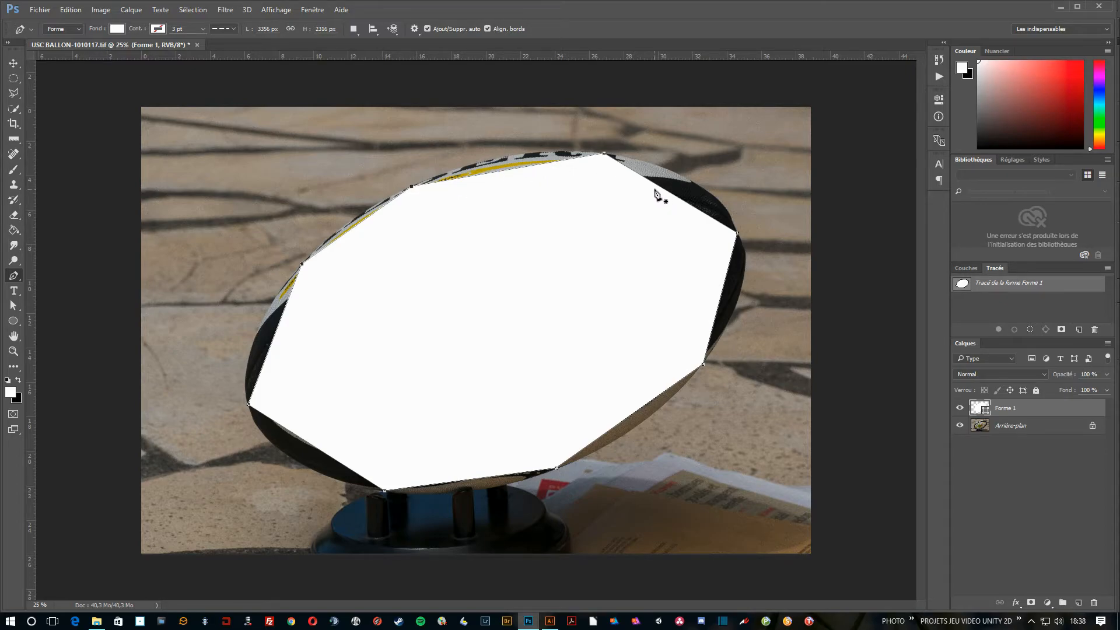
Step: Try the Pen tool's Tracé mode and return it to Forme mode
click(79, 29)
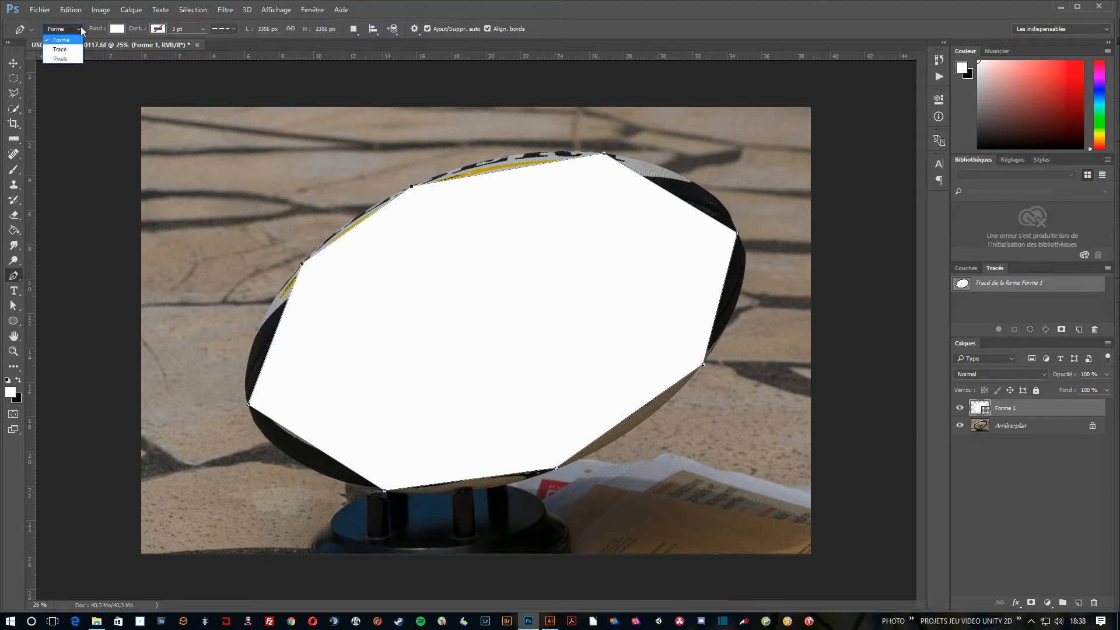
click(60, 51)
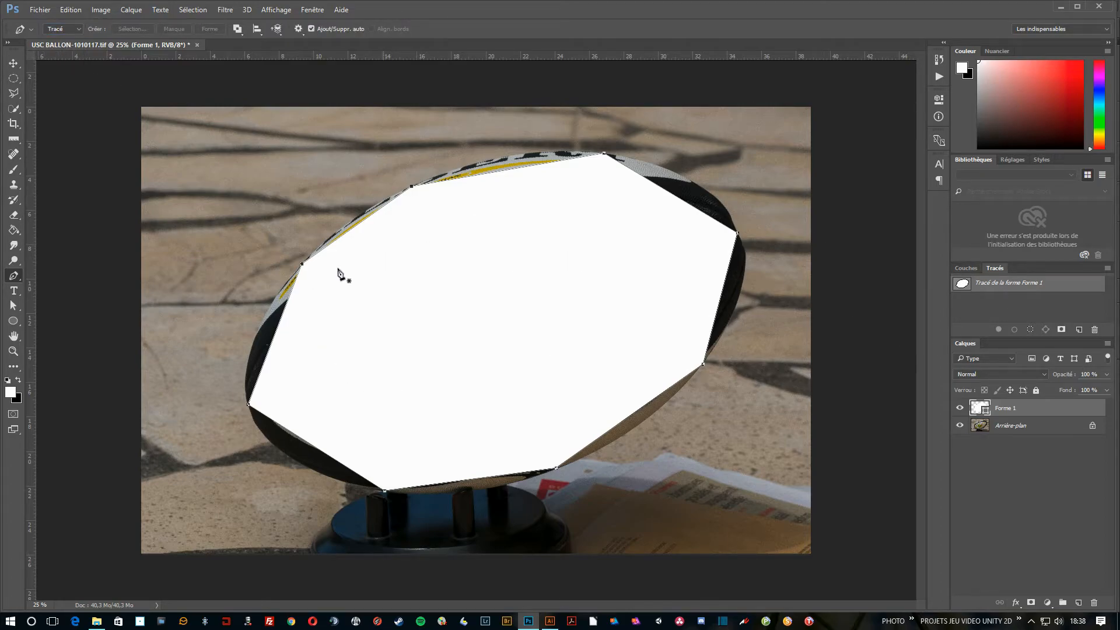
click(77, 27)
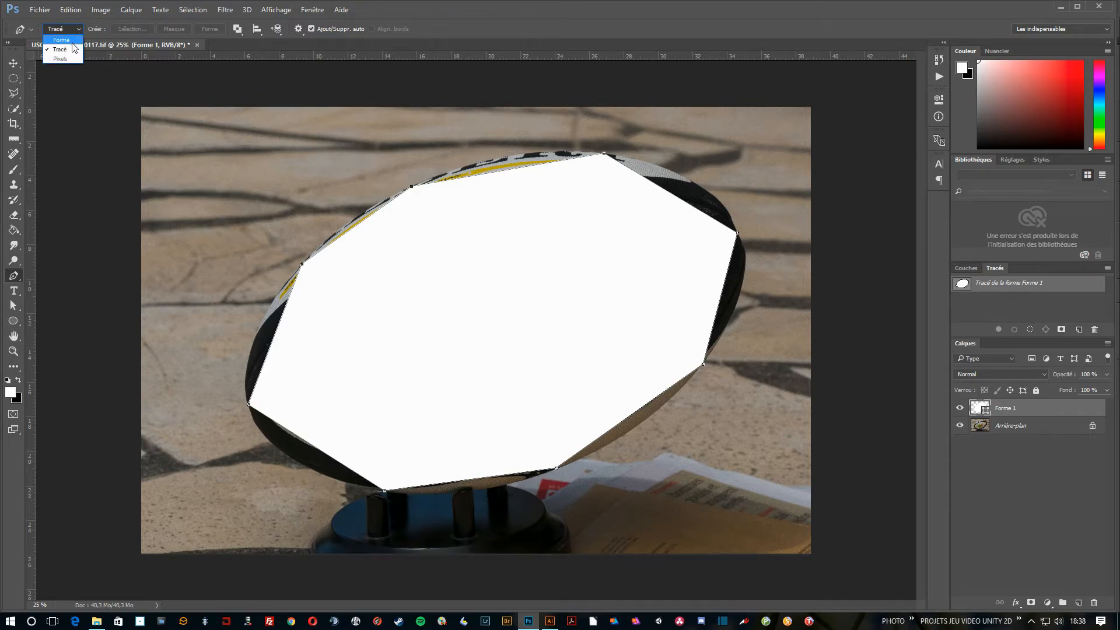
click(72, 41)
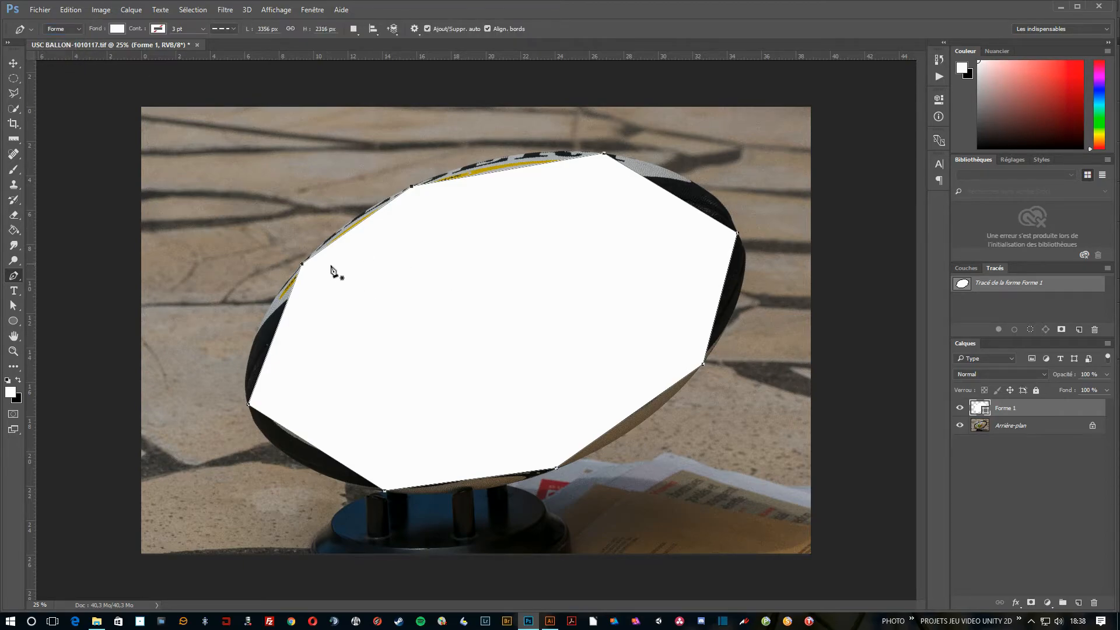
Step: Try the polygonal shape around the ball with no fill and with a magenta fill
click(116, 30)
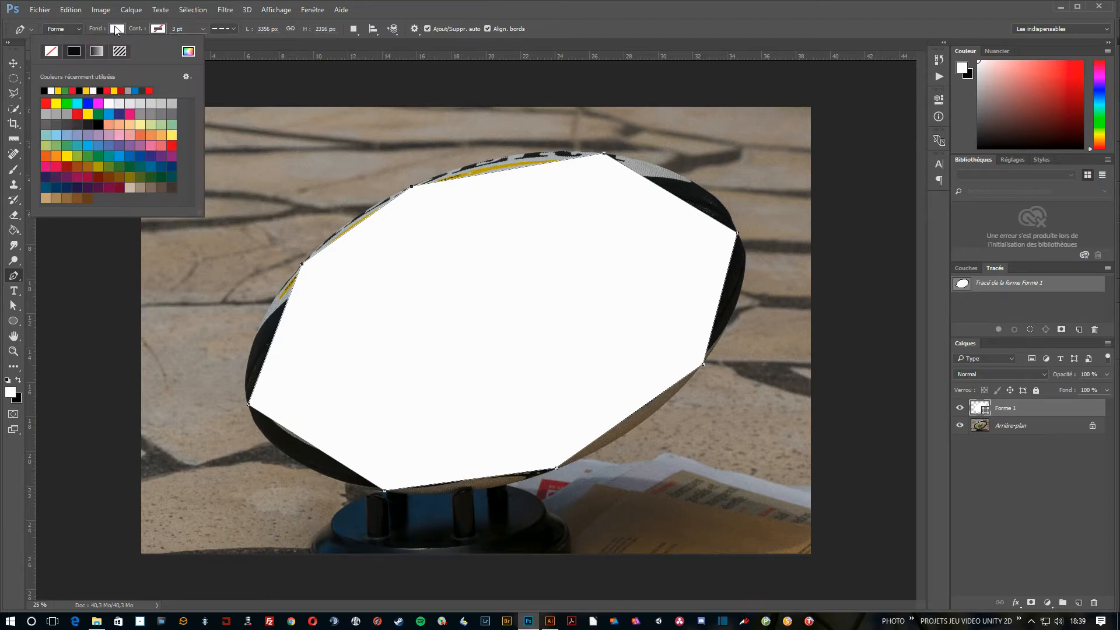
click(51, 51)
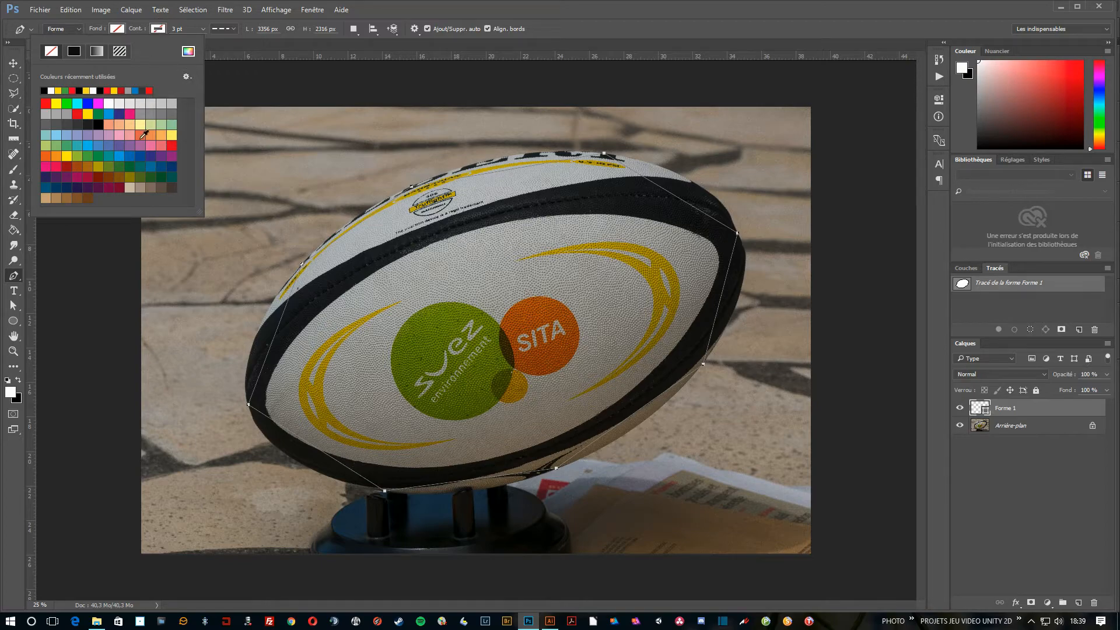
click(131, 113)
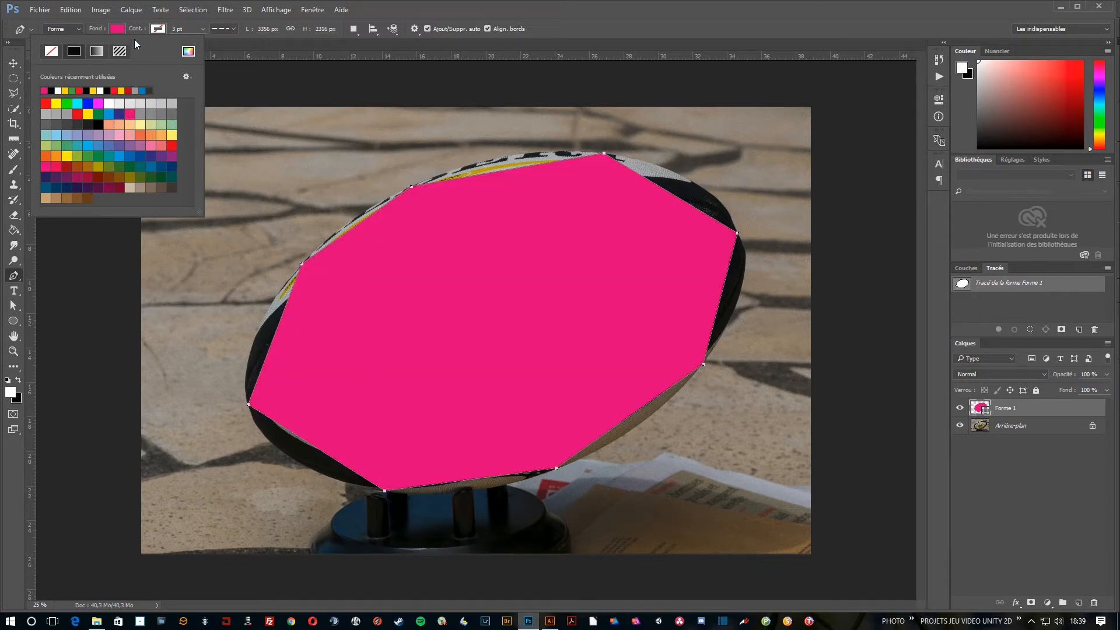
Step: Give the polygonal shape a solid magenta 3 pt stroke and remove its fill
click(158, 29)
click(170, 115)
click(117, 29)
click(117, 30)
click(116, 29)
click(52, 51)
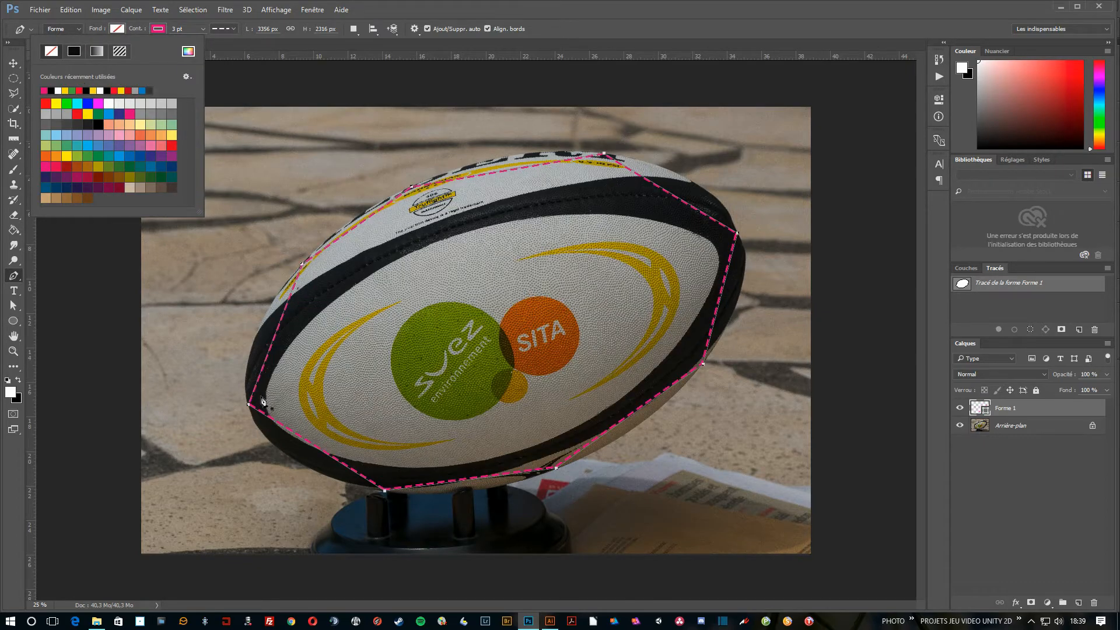
click(232, 29)
click(221, 67)
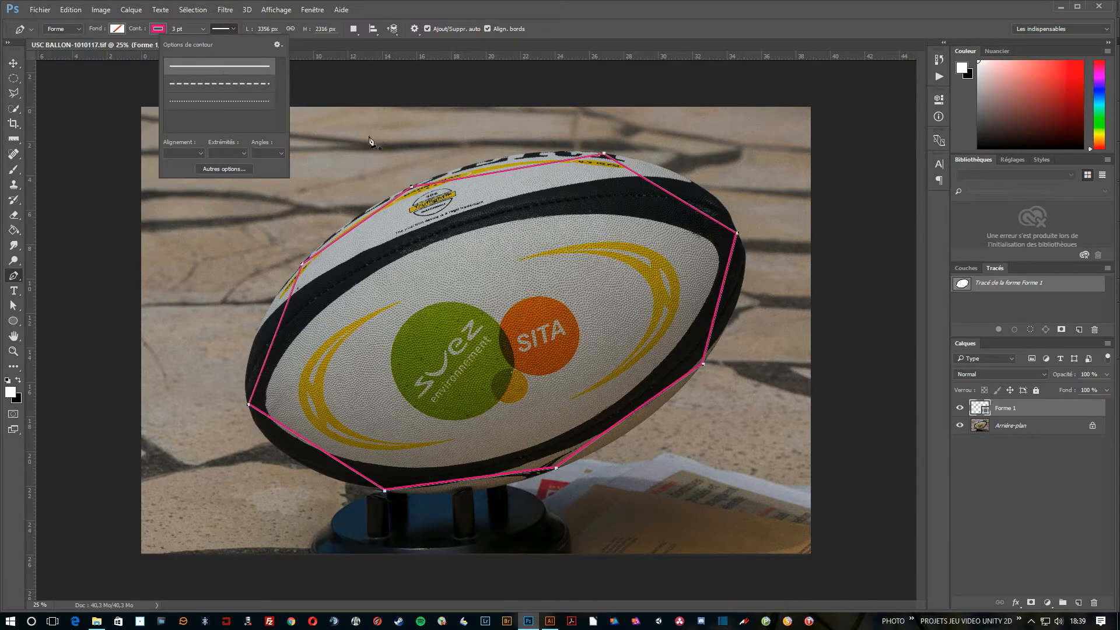
Step: Remove the polygonal shape's stroke and delete the shape
click(158, 29)
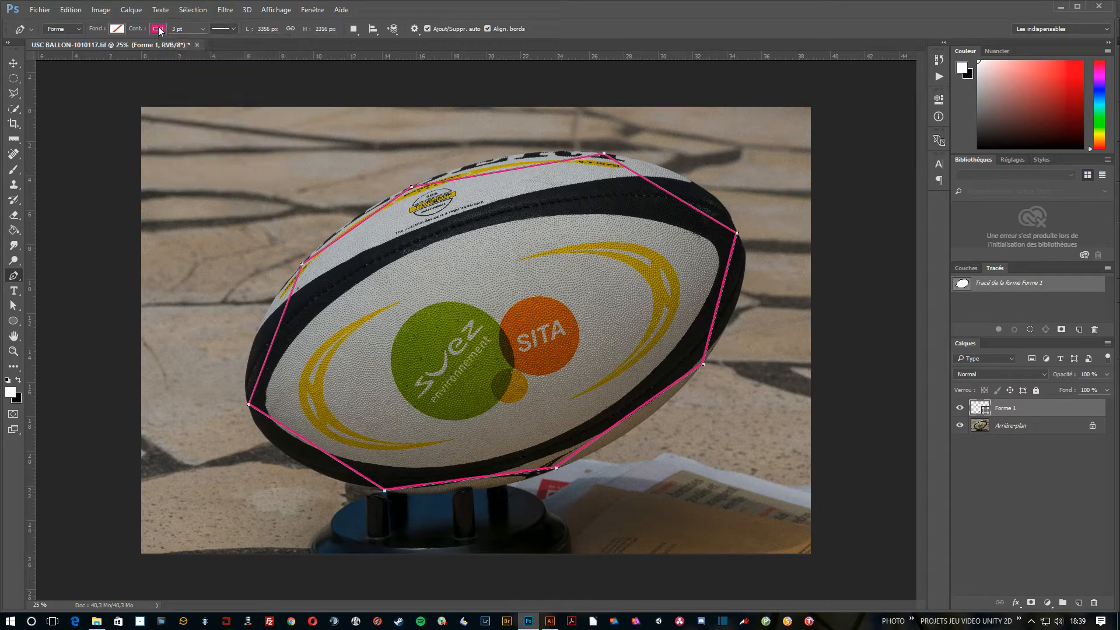
click(92, 52)
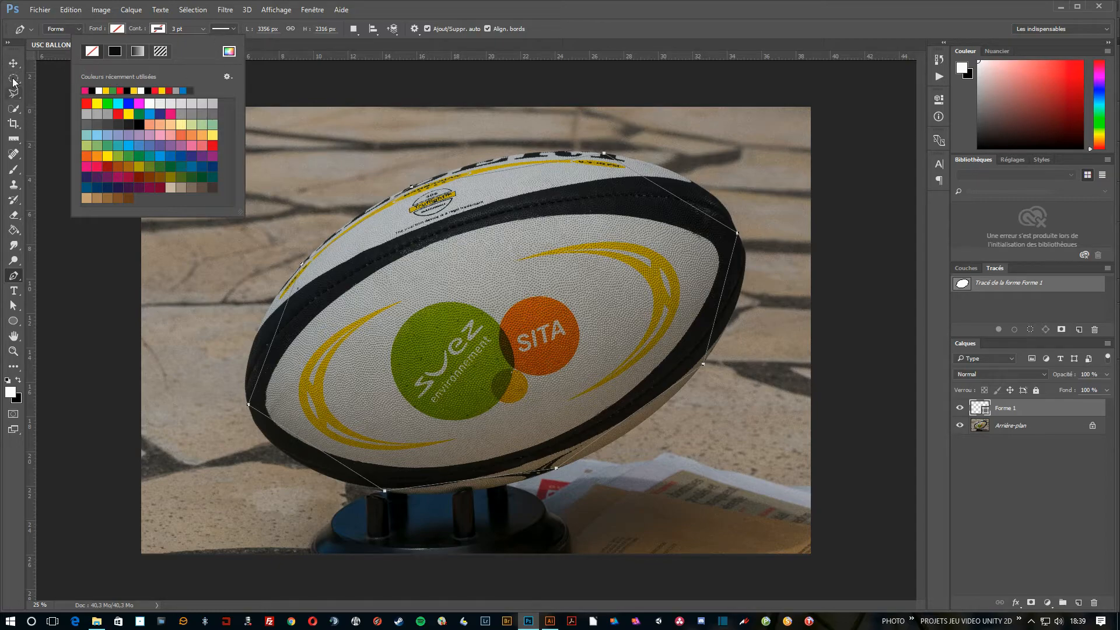
click(14, 307)
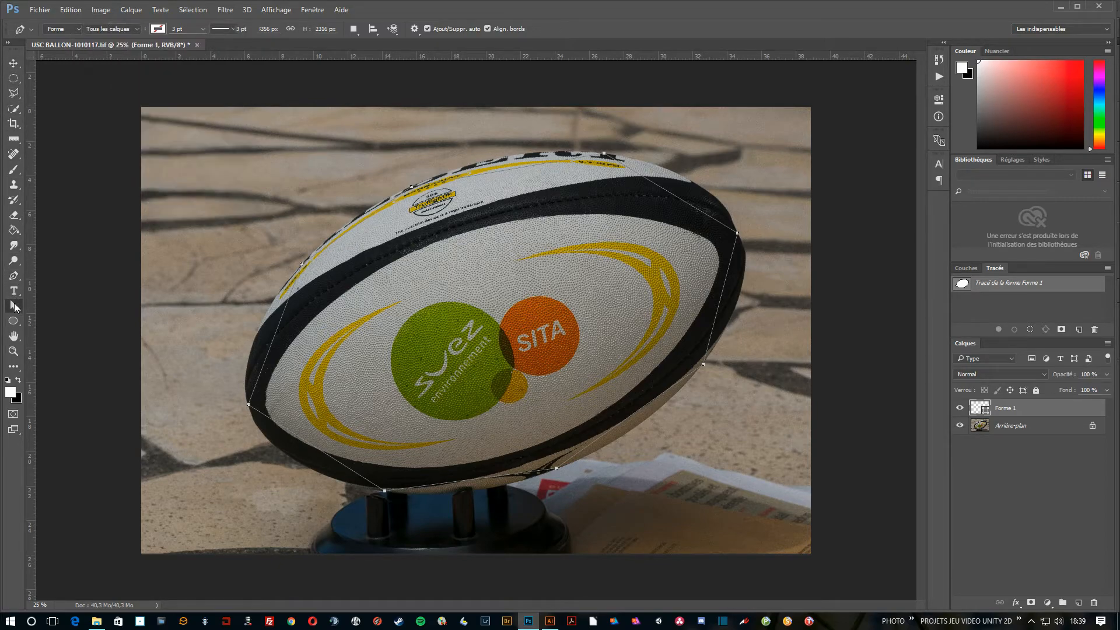
right_click(19, 314)
click(48, 308)
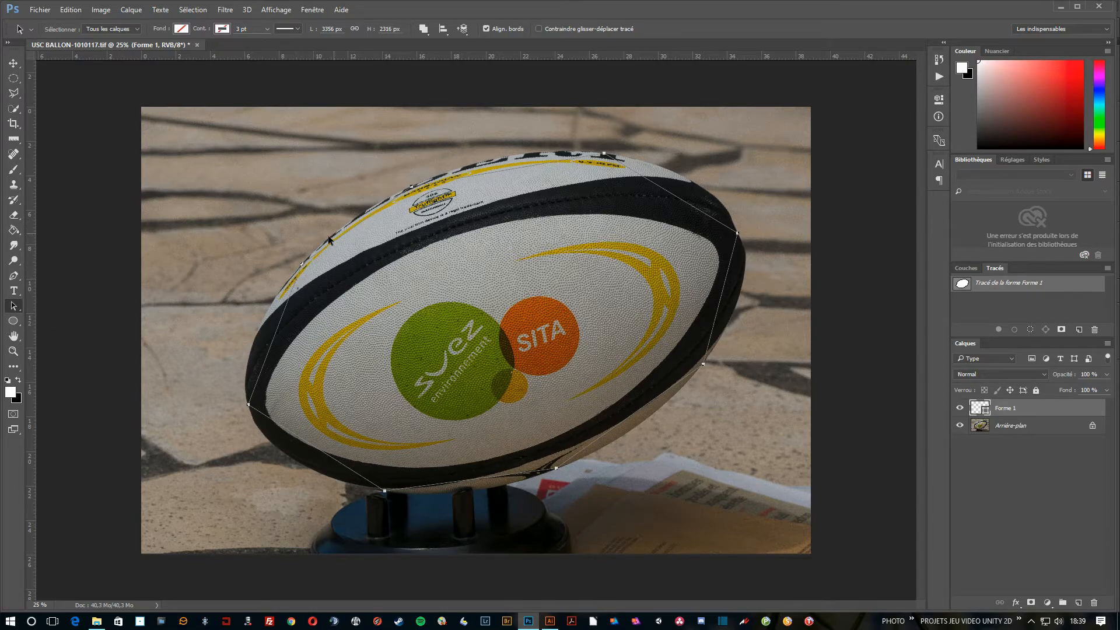
key(Delete)
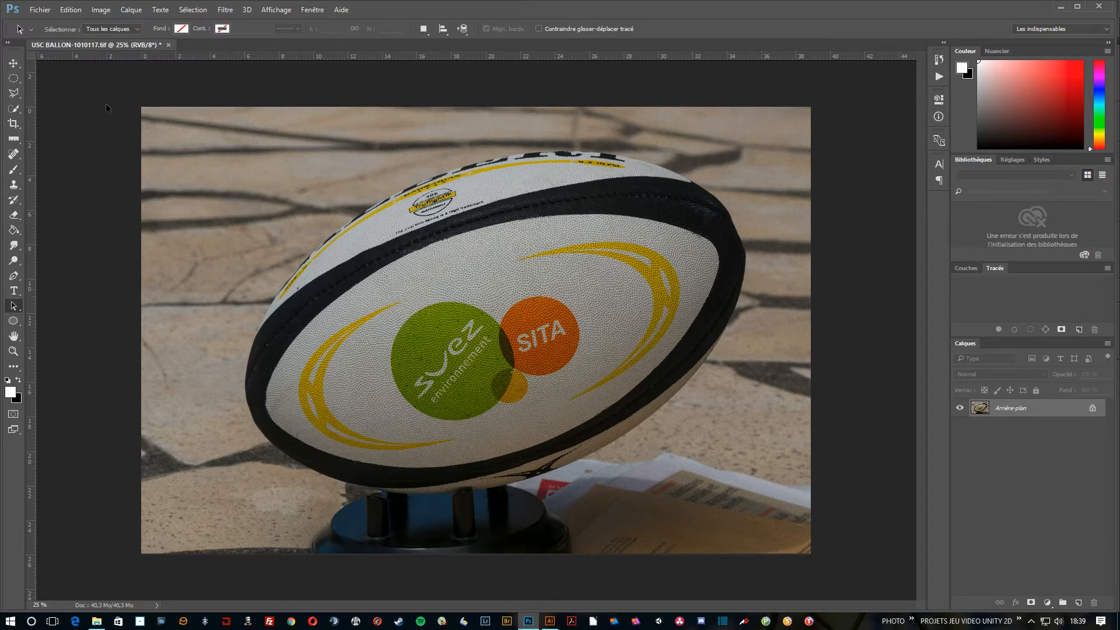
Step: Trace a closed curved path around the whole rugby ball with the Pen tool in Tracé mode
click(13, 277)
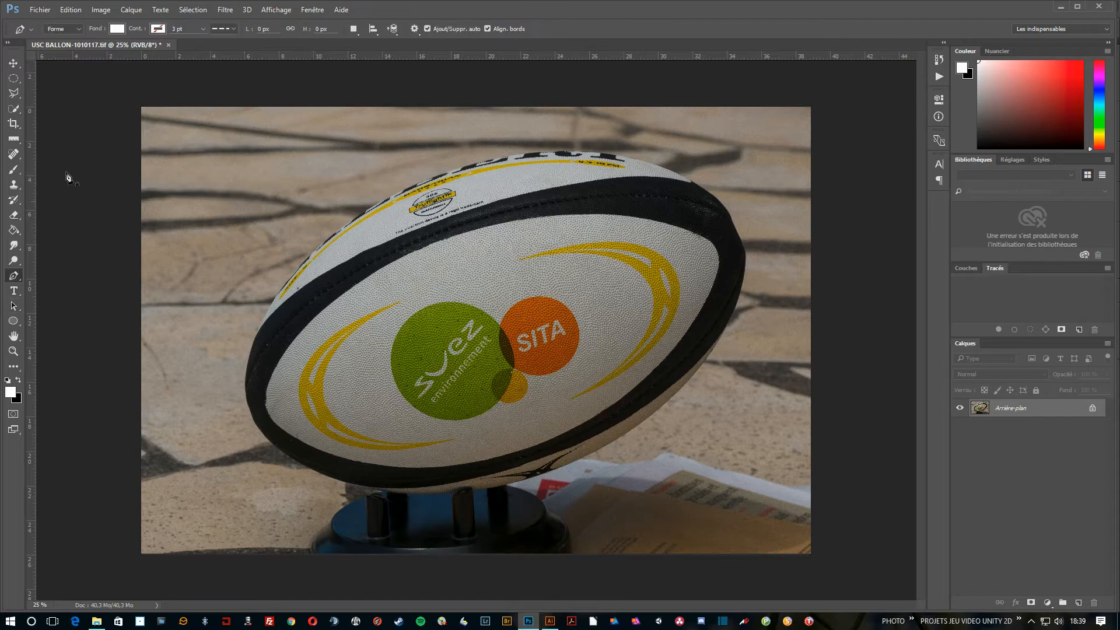
click(79, 27)
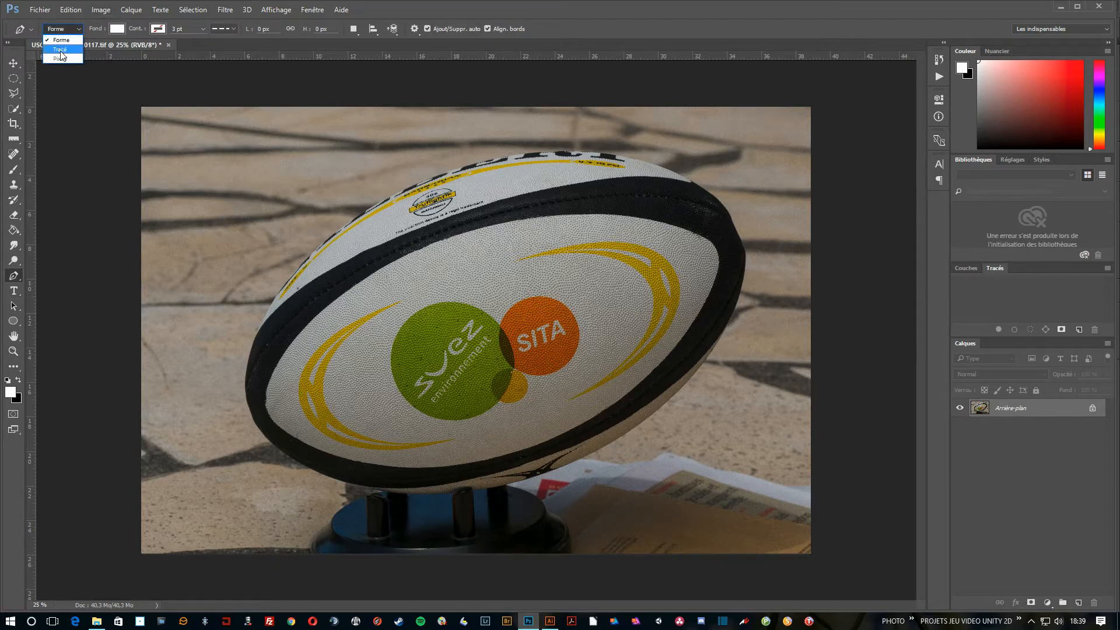
click(61, 52)
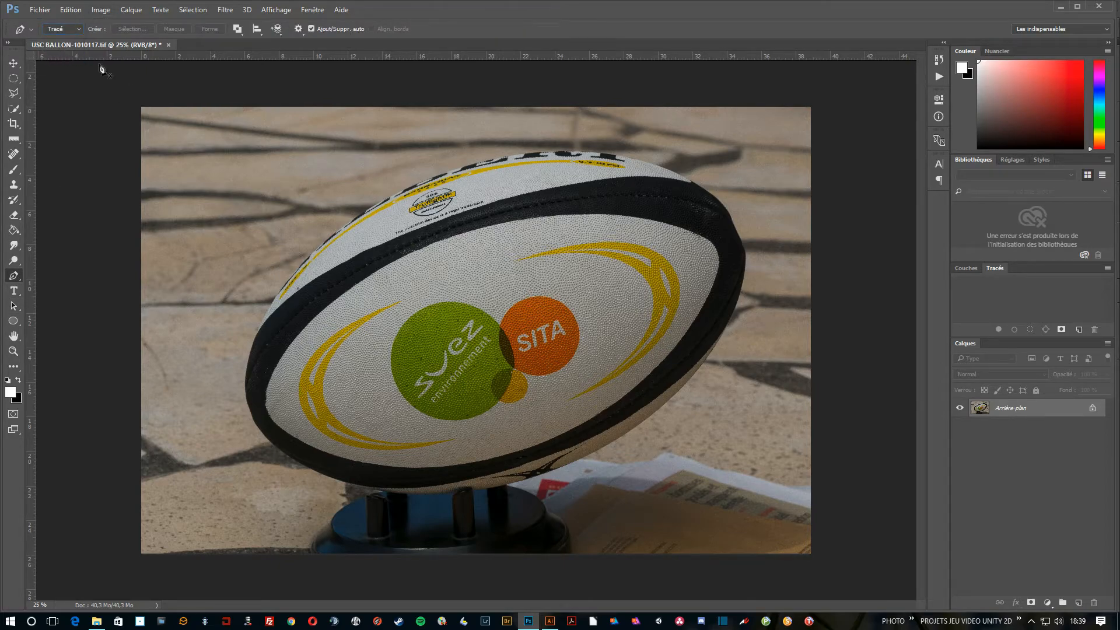
click(406, 192)
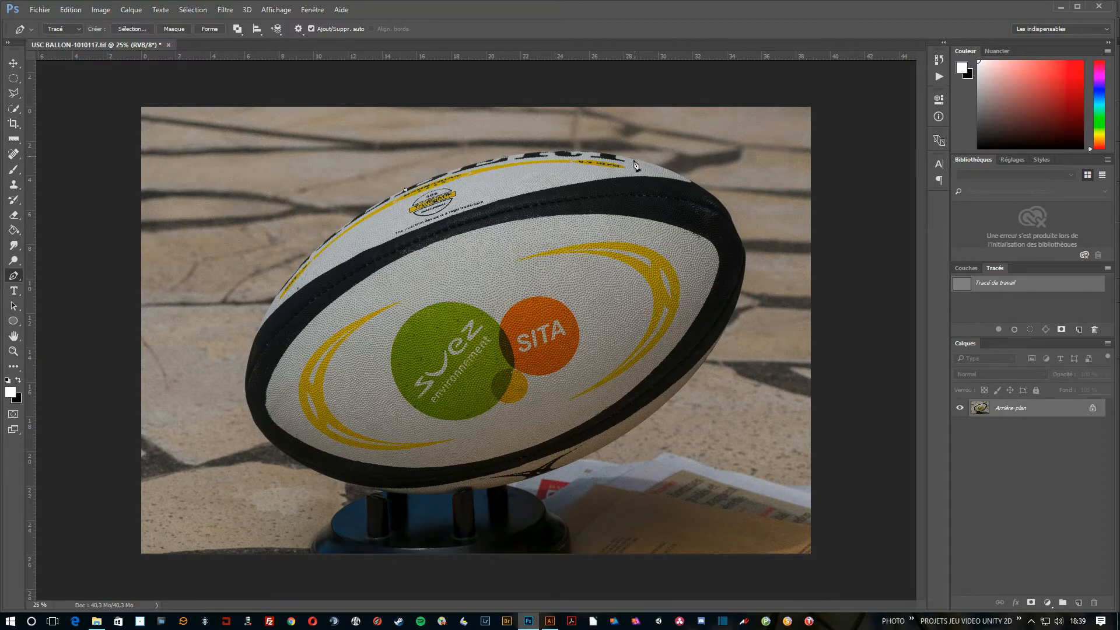
drag(637, 160, 738, 237)
drag(741, 292, 728, 336)
drag(541, 474, 394, 534)
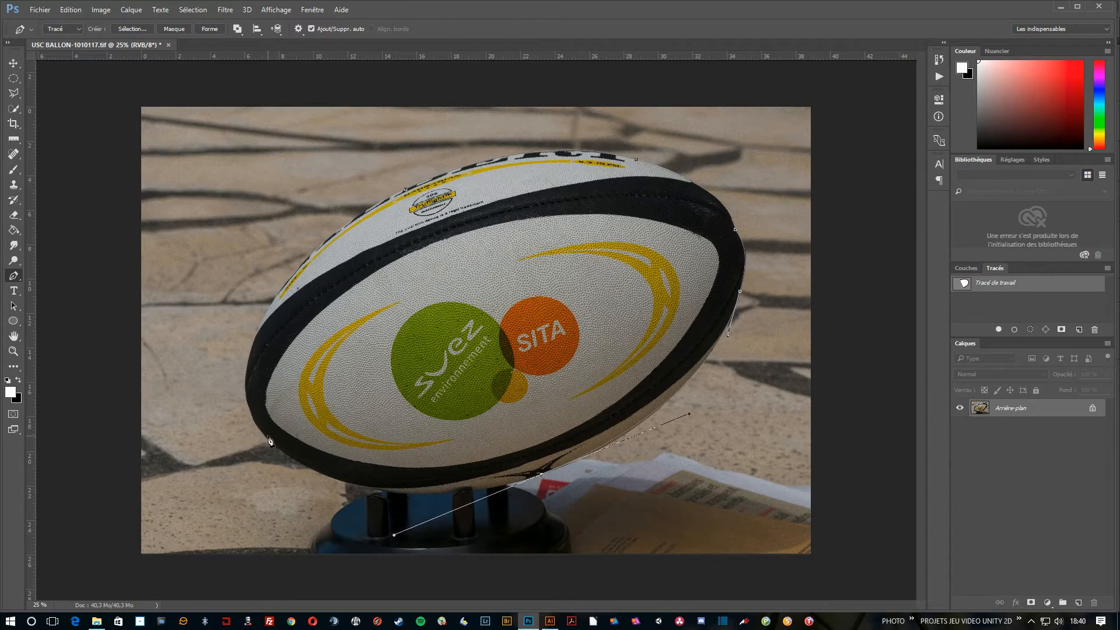
drag(252, 417, 238, 380)
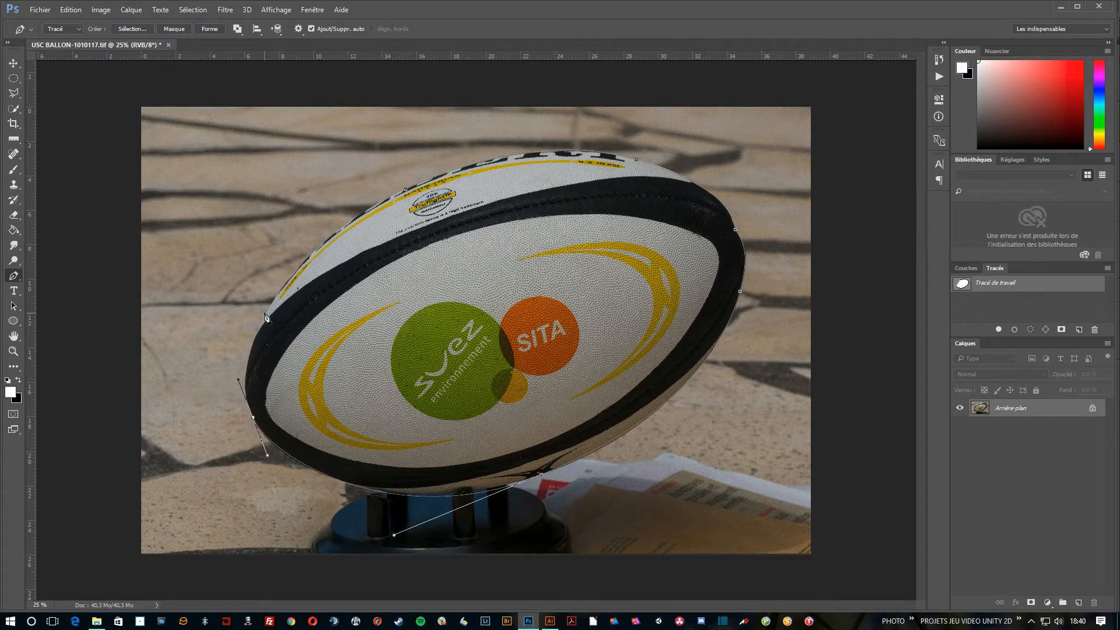
drag(267, 309, 285, 277)
drag(406, 190, 474, 165)
Step: Reshape the curve along the ball's lower edge by pulling new direction handles from the bottom anchor with the Convert Point tool
right_click(15, 277)
click(69, 319)
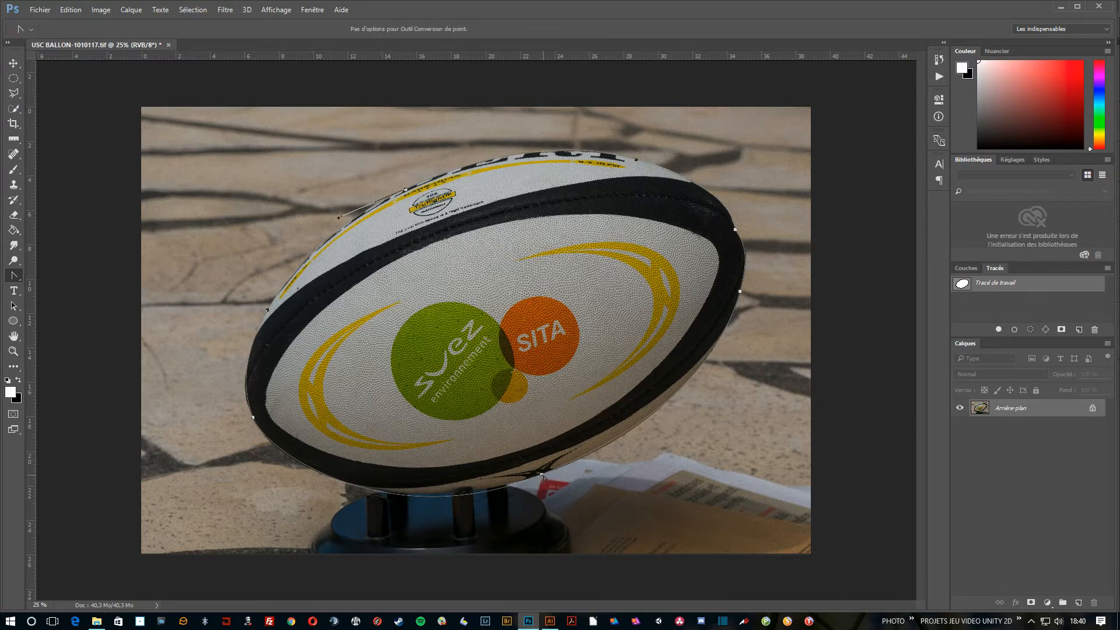
click(542, 474)
drag(542, 475, 406, 524)
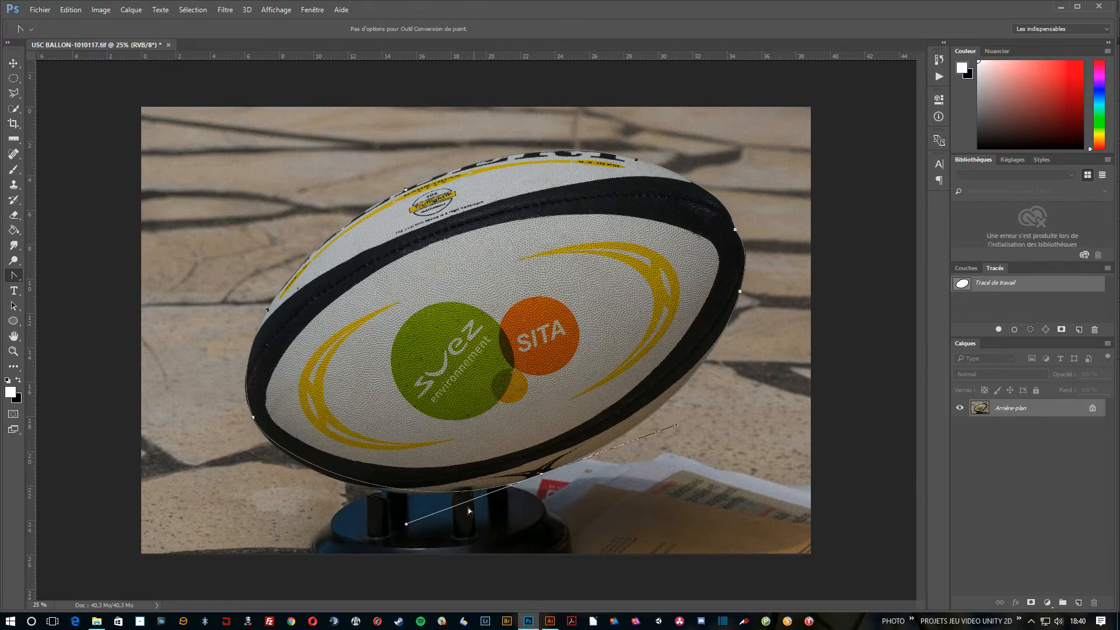
drag(406, 524, 380, 528)
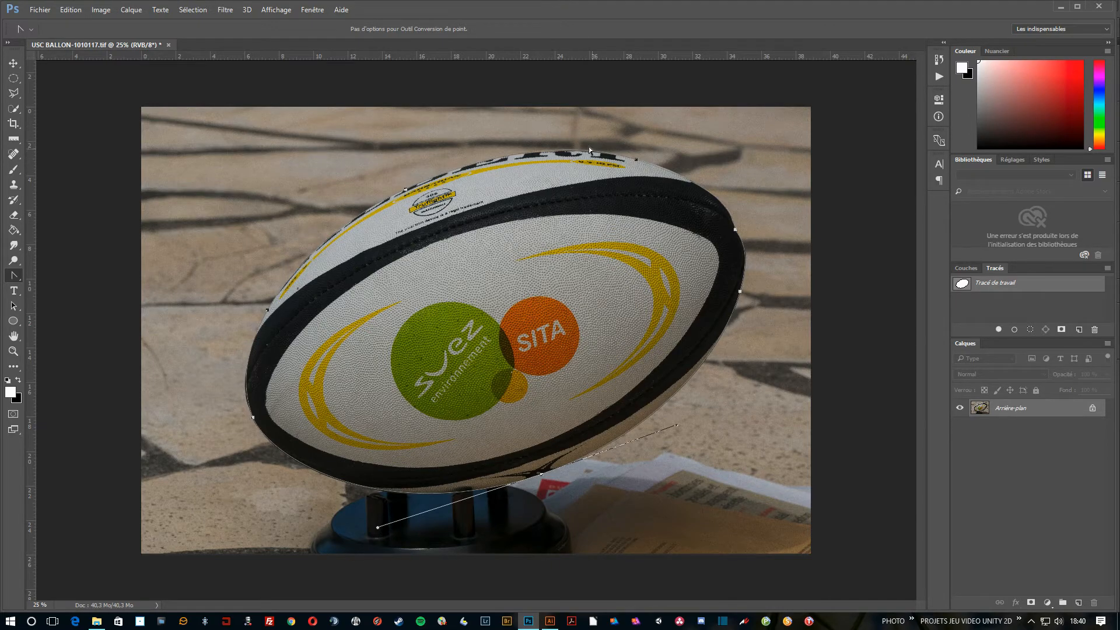
scroll(549, 143, up, 5)
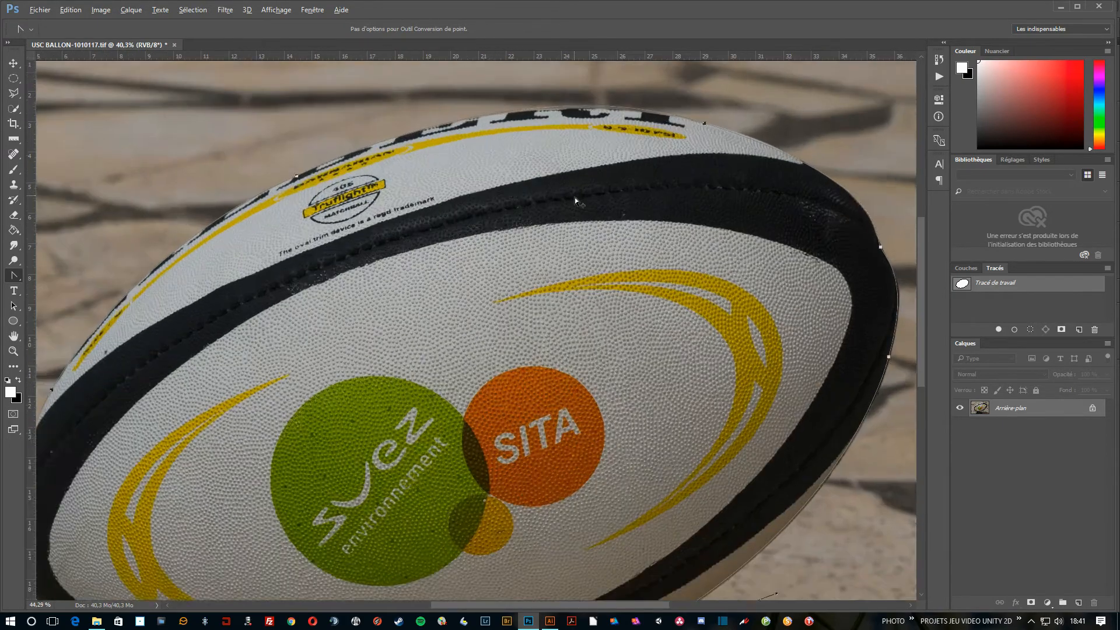
scroll(631, 69, up, 5)
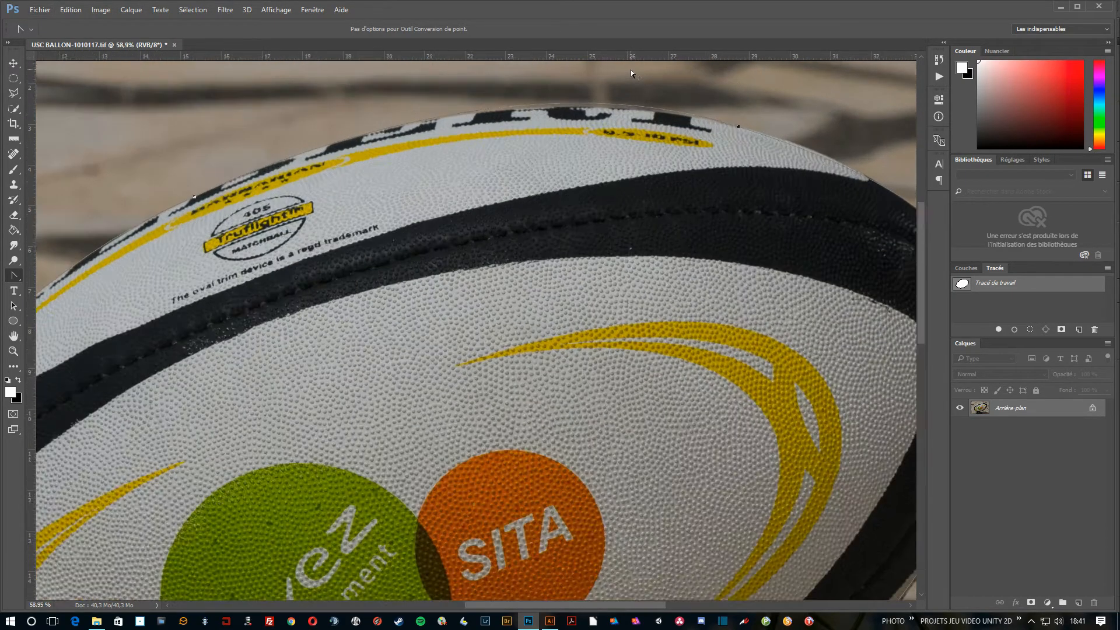
scroll(617, 135, down, 4)
scroll(554, 335, down, 8)
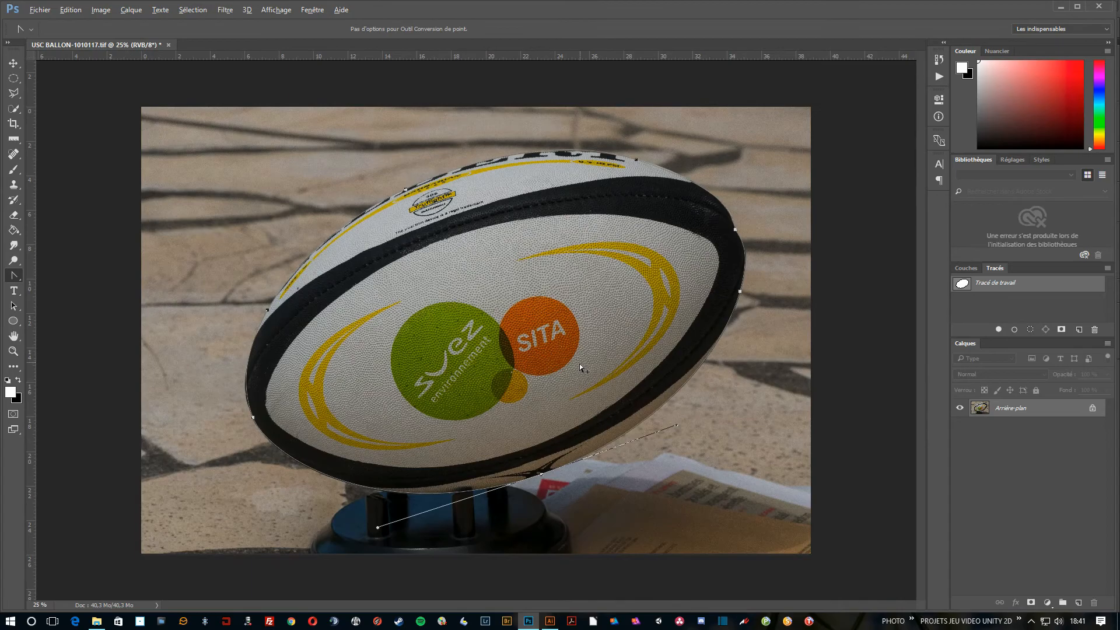
scroll(580, 363, down, 1)
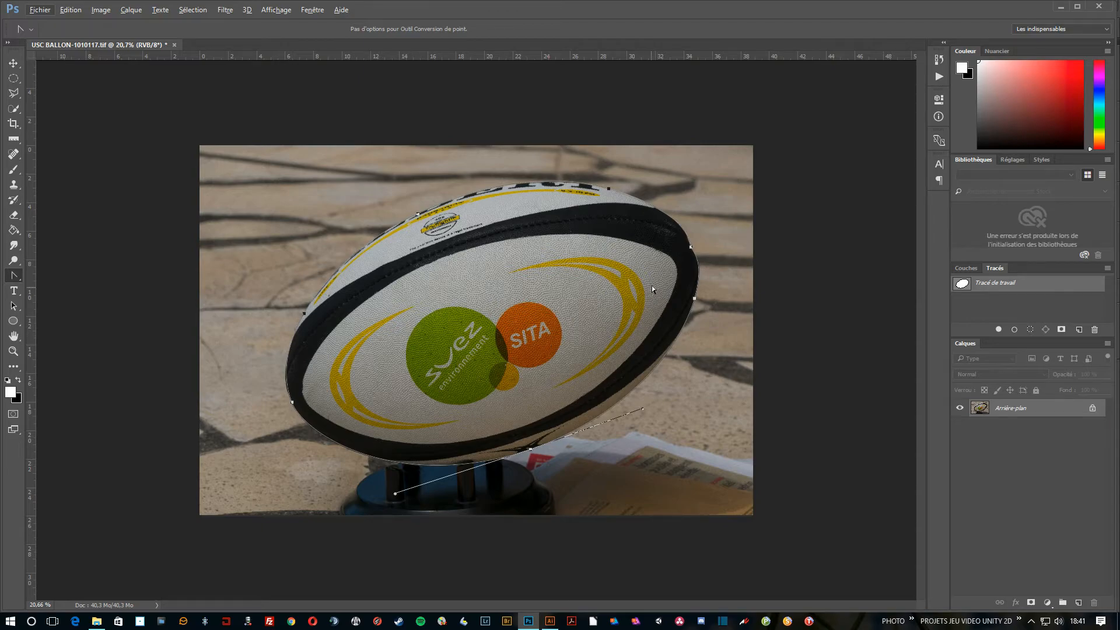
Step: Save the ball's work path under the name "Détourage Ballon"
click(14, 305)
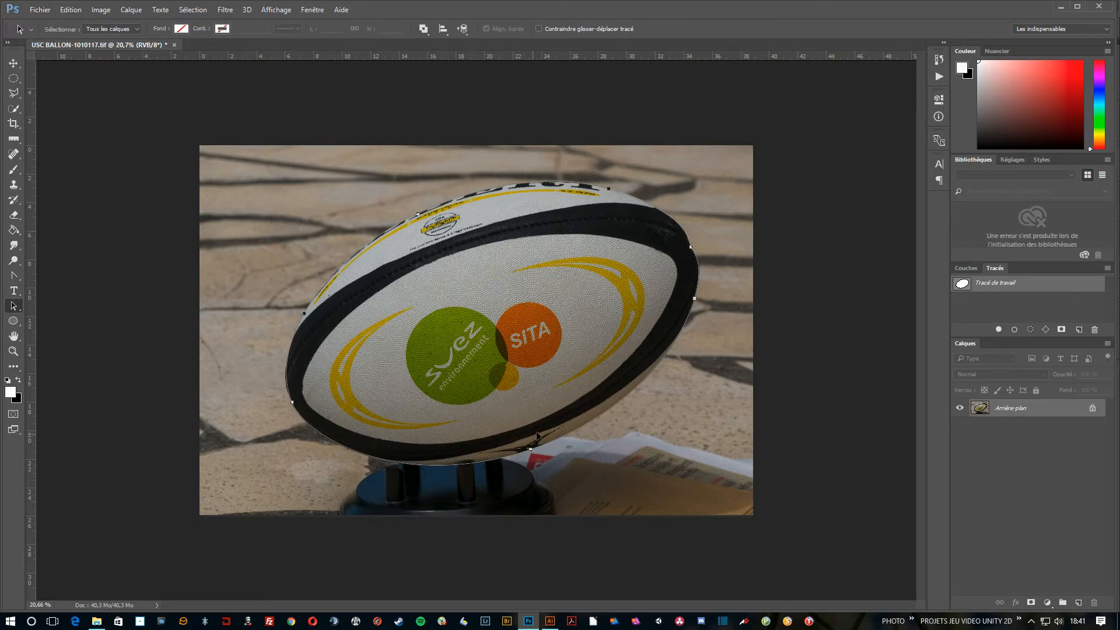
double_click(990, 284)
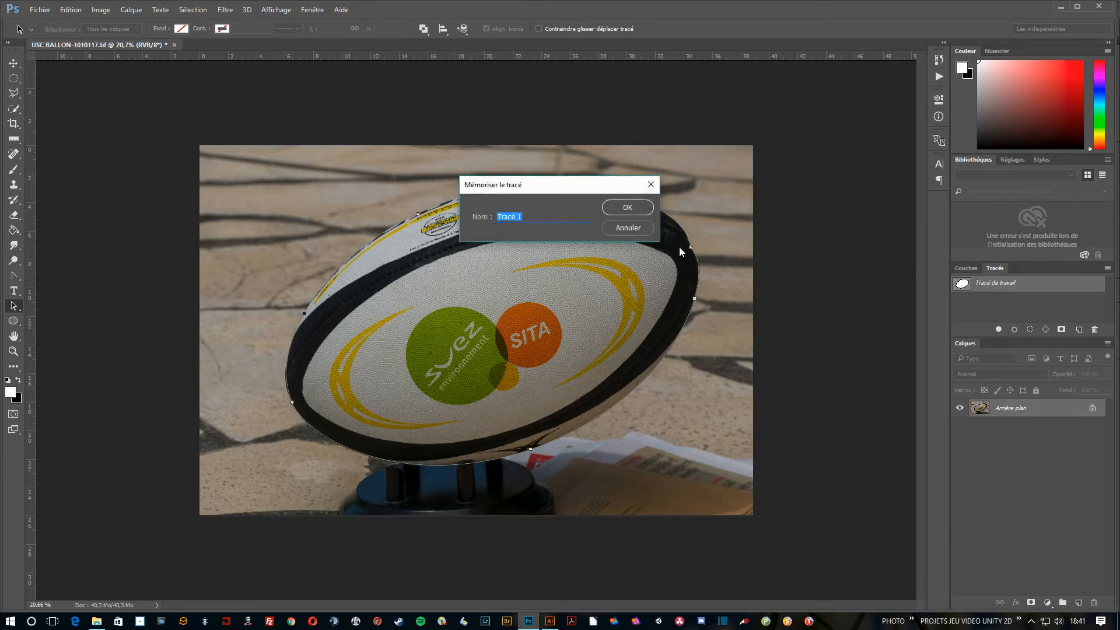
text(Détourage Ballon)
click(631, 207)
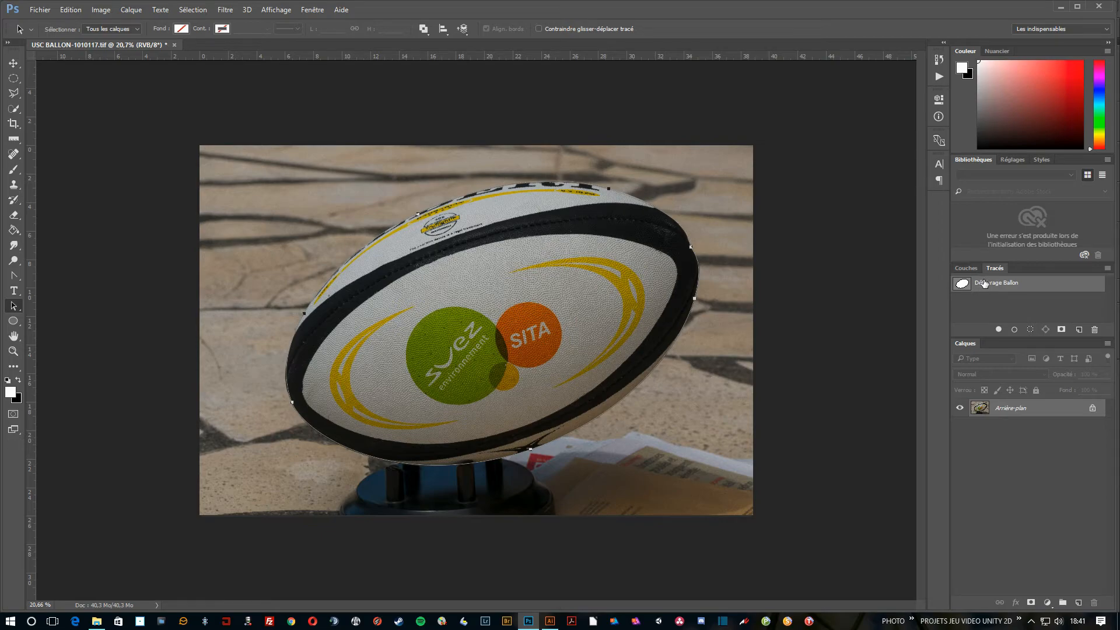
Step: Load the saved path as a selection and add a four-sided Polygonal Lasso area across the ball's upper-left edge
click(1030, 330)
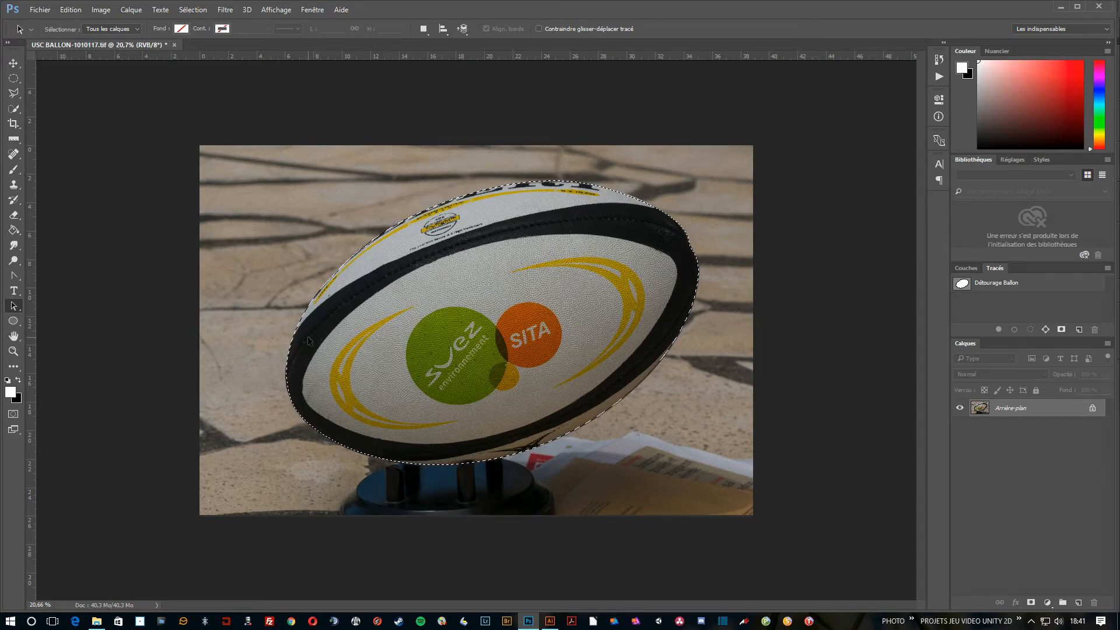
click(14, 93)
shift+click(394, 194)
click(423, 255)
click(347, 312)
click(301, 227)
click(393, 194)
Step: Subtract a Polygonal Lasso area at the ball's upper-left edge from the selection, and deselect everything
key(alt)
alt+click(291, 224)
click(336, 297)
click(405, 158)
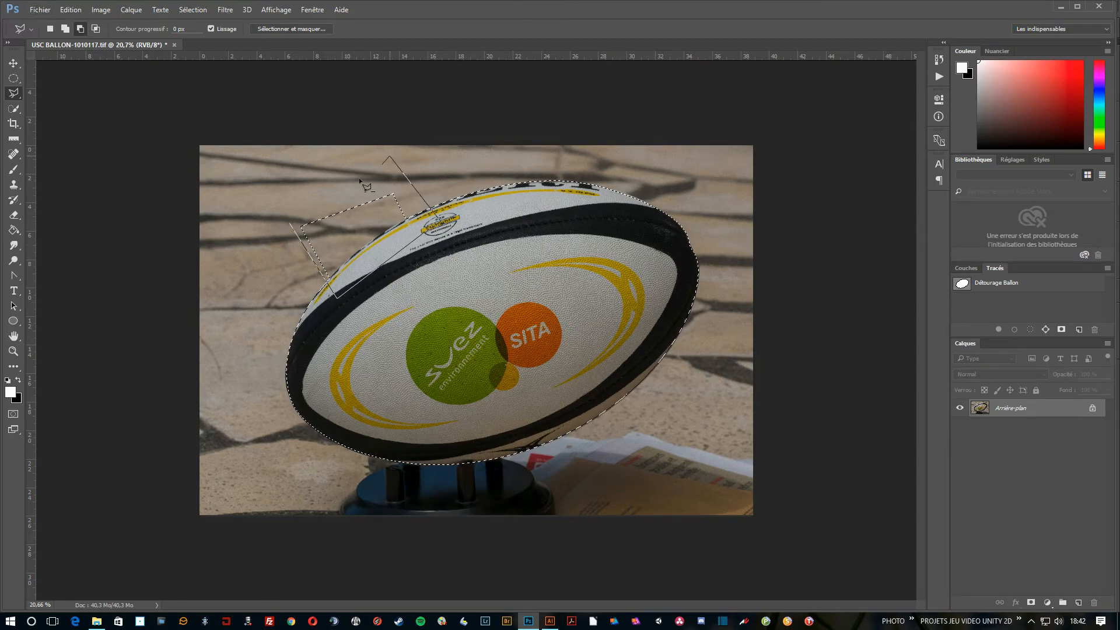
click(291, 224)
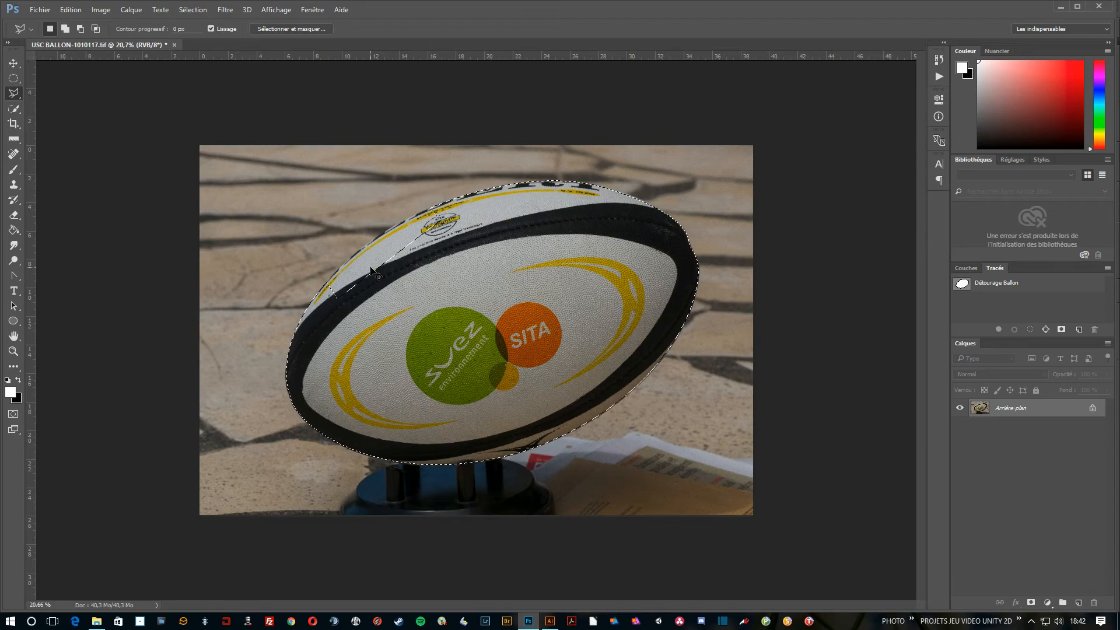
key(ctrl+d)
Step: Load the "Détourage Ballon" path as a selection once more and deselect it
click(992, 285)
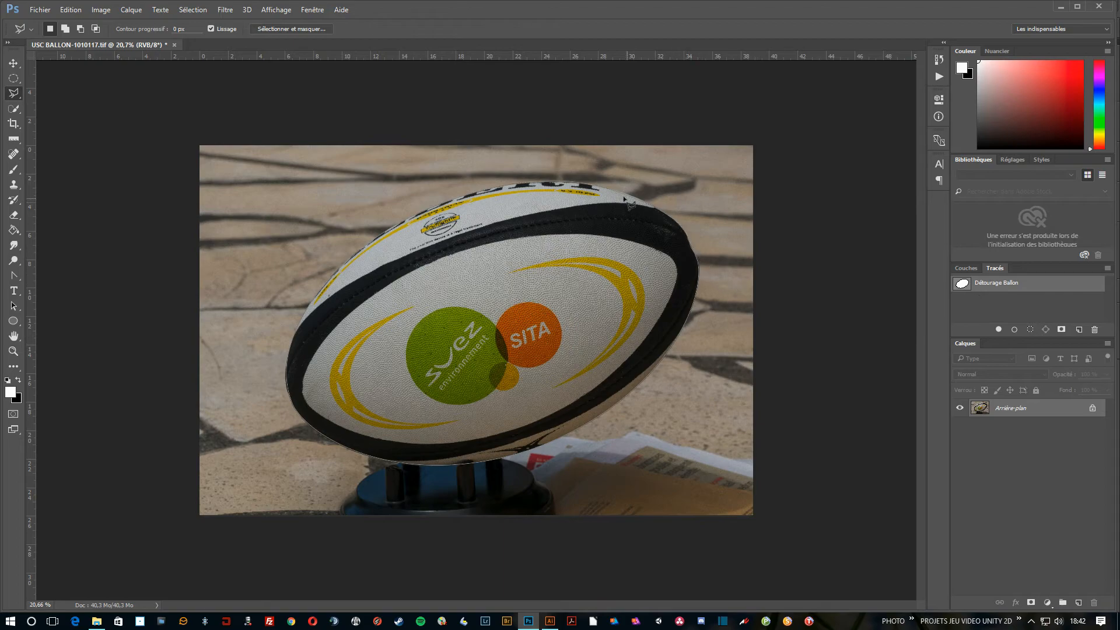
click(1031, 330)
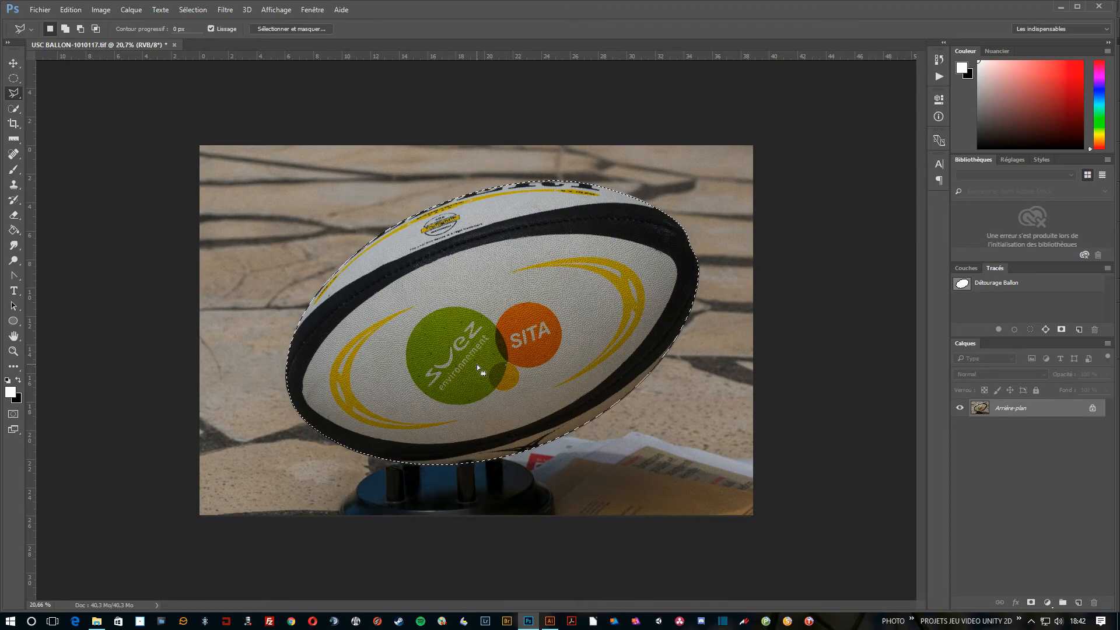
key(ctrl+d)
Step: Draw a closed, curved, white-filled shape layer around the ball's outline with the Pen tool in Shape (Forme) mode
click(12, 276)
right_click(13, 276)
click(51, 271)
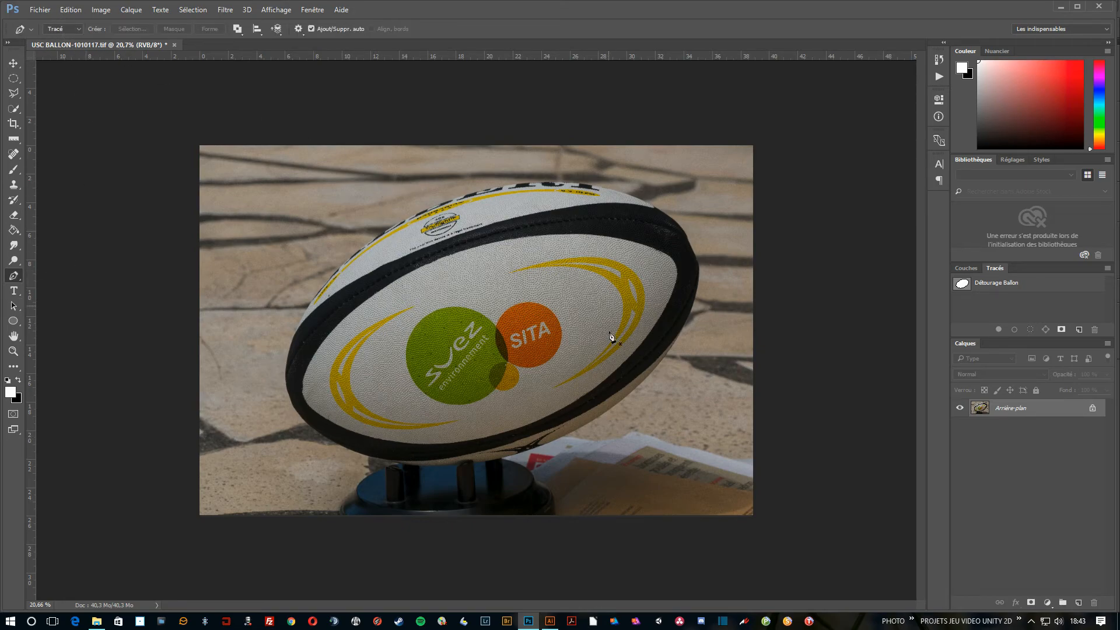
click(80, 29)
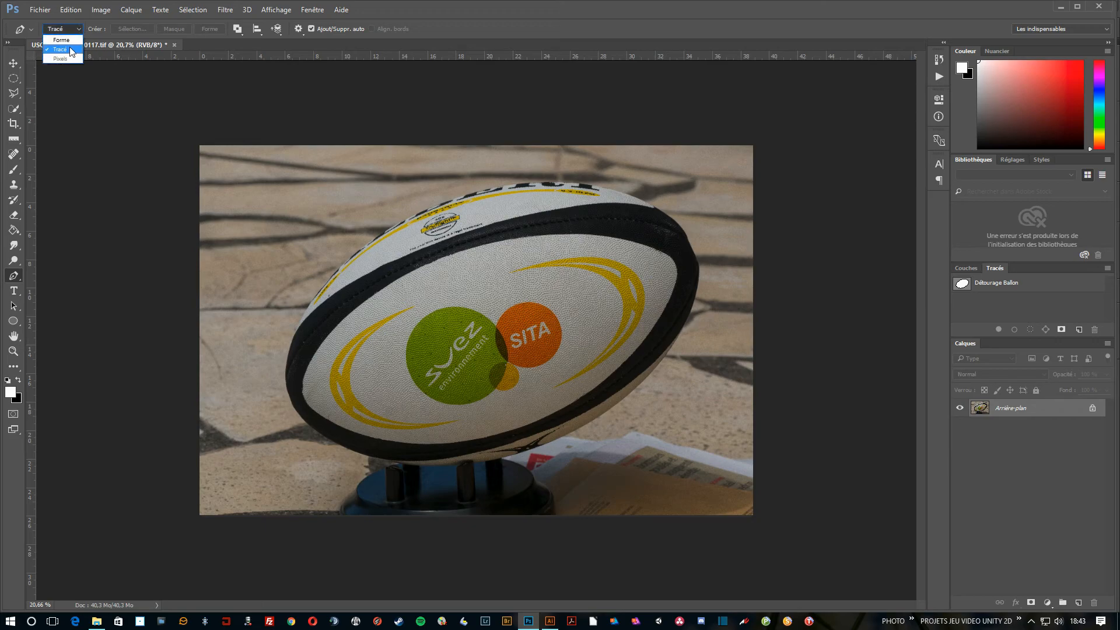
click(56, 39)
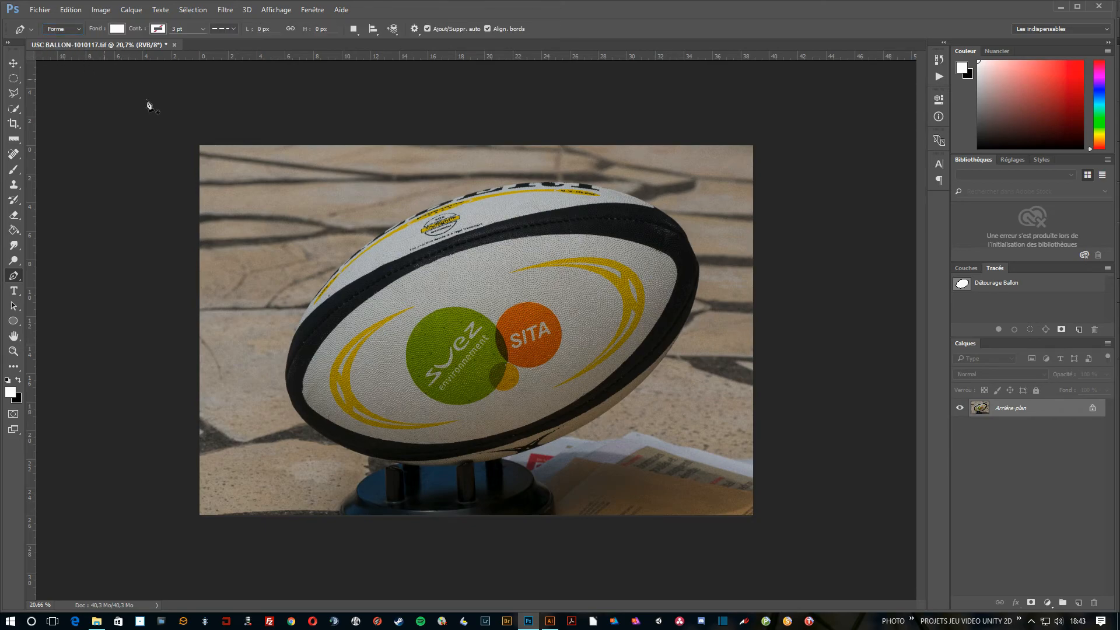
click(421, 212)
drag(604, 190, 685, 211)
drag(700, 268, 708, 288)
drag(543, 442, 421, 486)
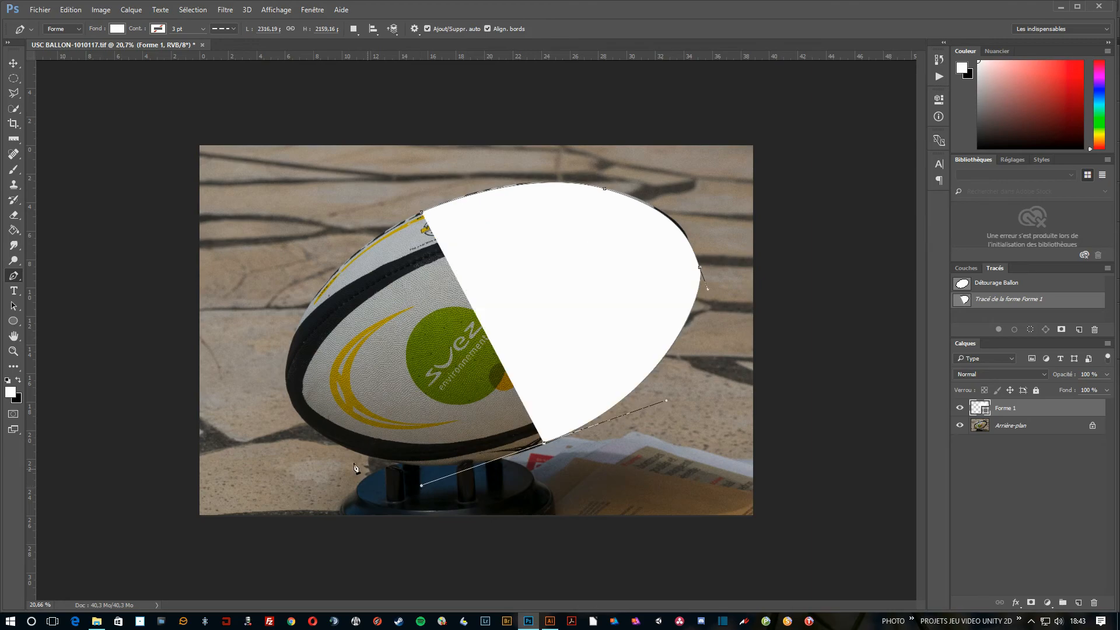
drag(286, 394, 279, 347)
click(426, 212)
drag(426, 213, 528, 169)
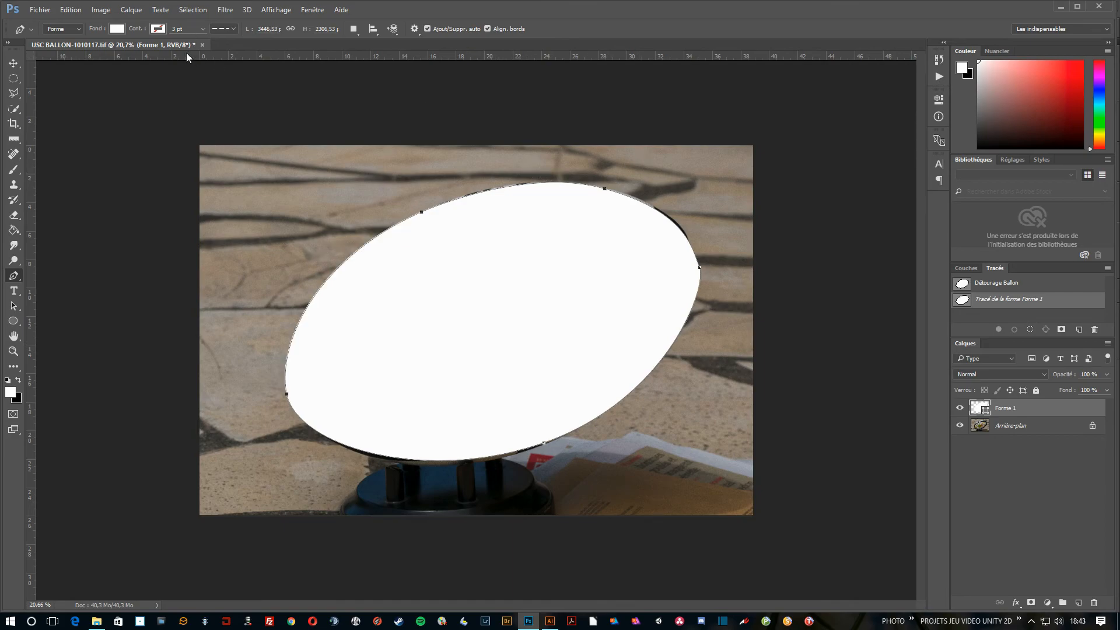
Step: Give the ball shape a red outline and set its stroke style to dotted
click(158, 28)
click(214, 145)
click(232, 30)
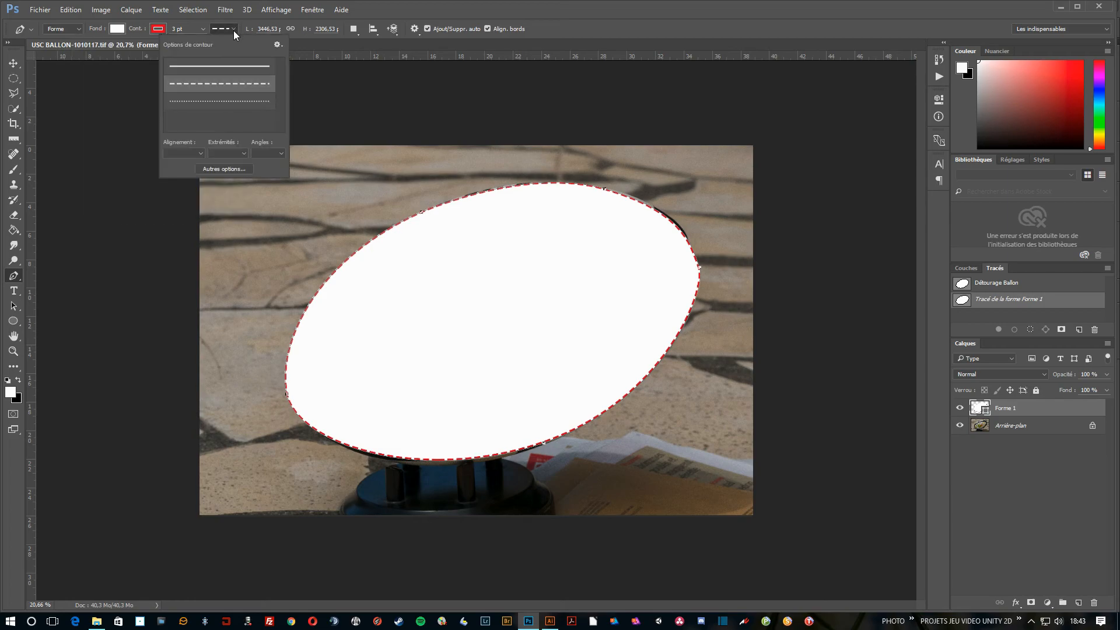
click(227, 102)
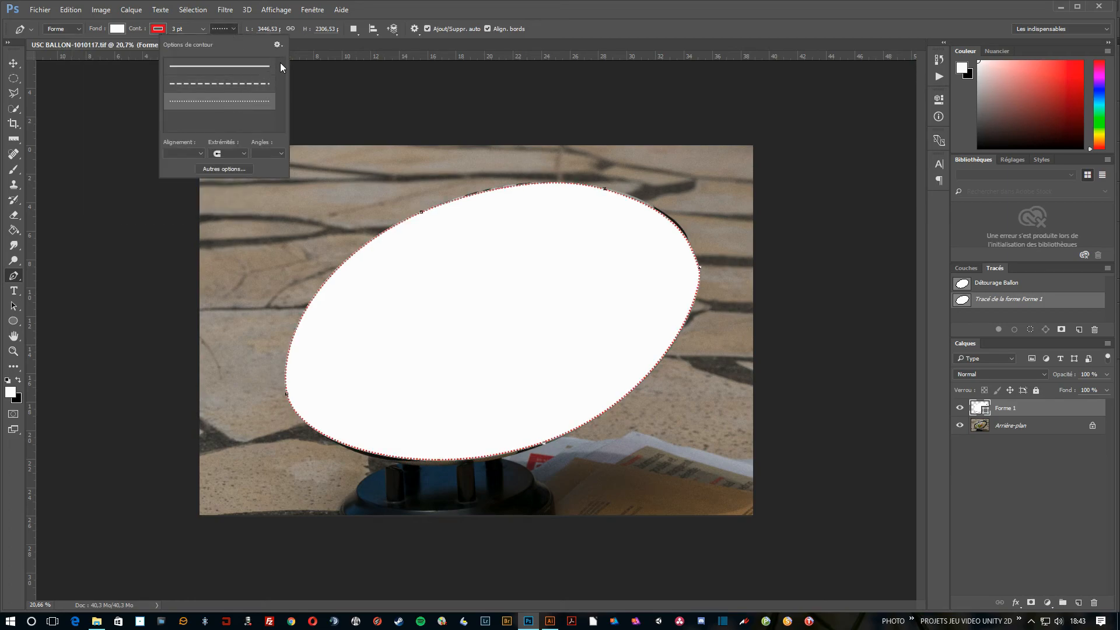
Step: Return the Pen tool to Path (Tracé) mode and delete the path of the ball shape together with its layer
click(77, 30)
click(60, 50)
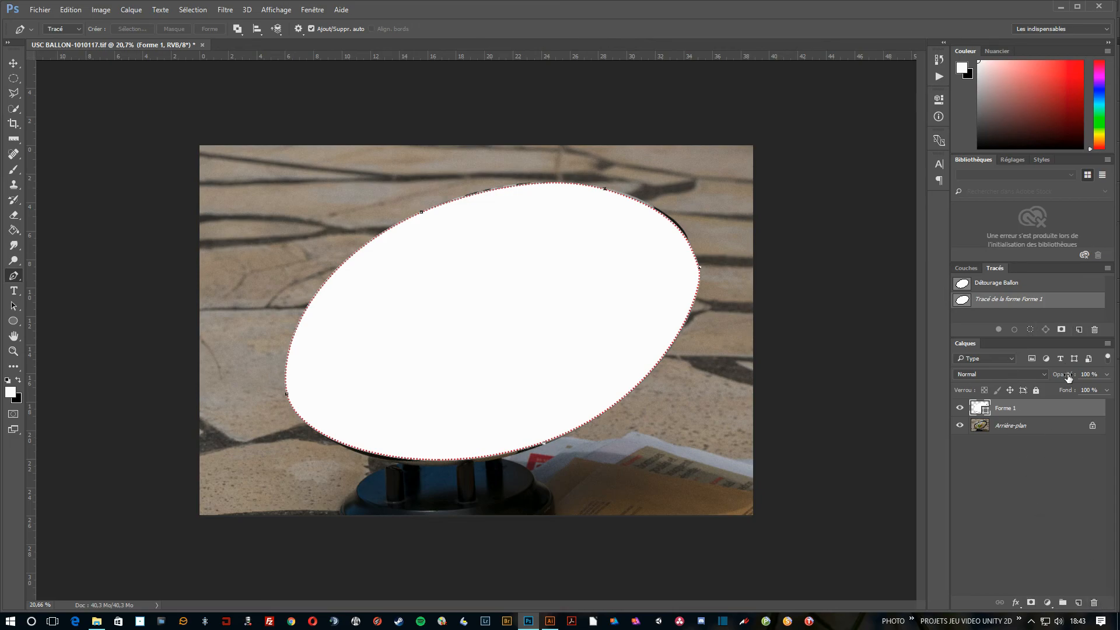
drag(1018, 299, 1095, 330)
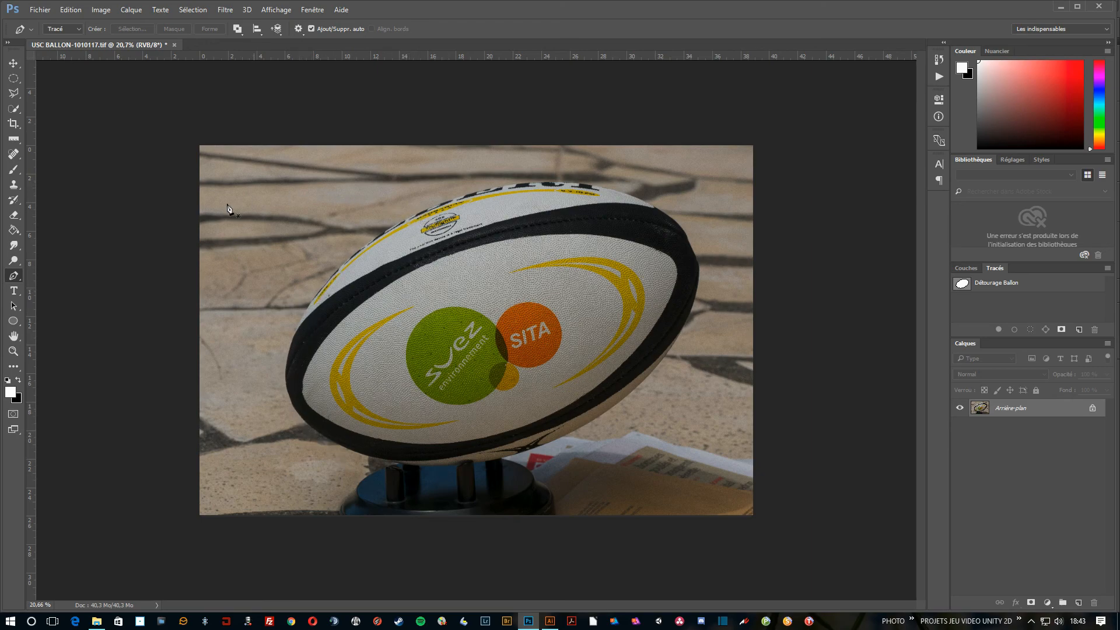
Step: Trace the ball's outline with curved Pen tool segments as a work path, and delete that work path
click(429, 210)
drag(633, 197, 724, 244)
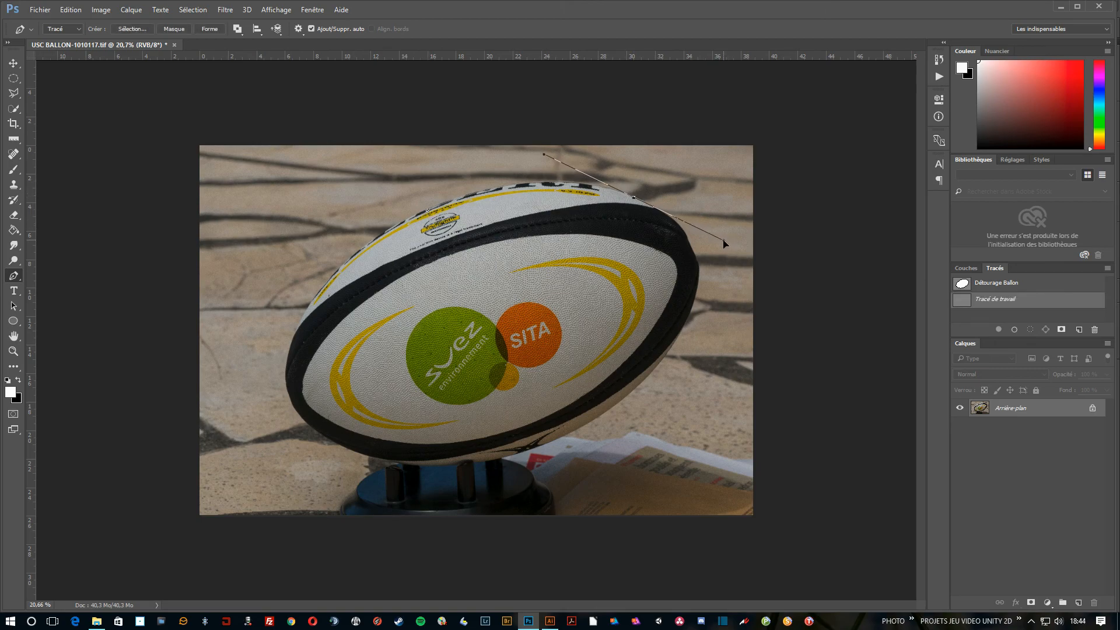
click(698, 263)
drag(724, 241, 688, 223)
drag(683, 328, 665, 396)
drag(509, 451, 411, 470)
drag(313, 398, 287, 319)
drag(418, 232, 497, 199)
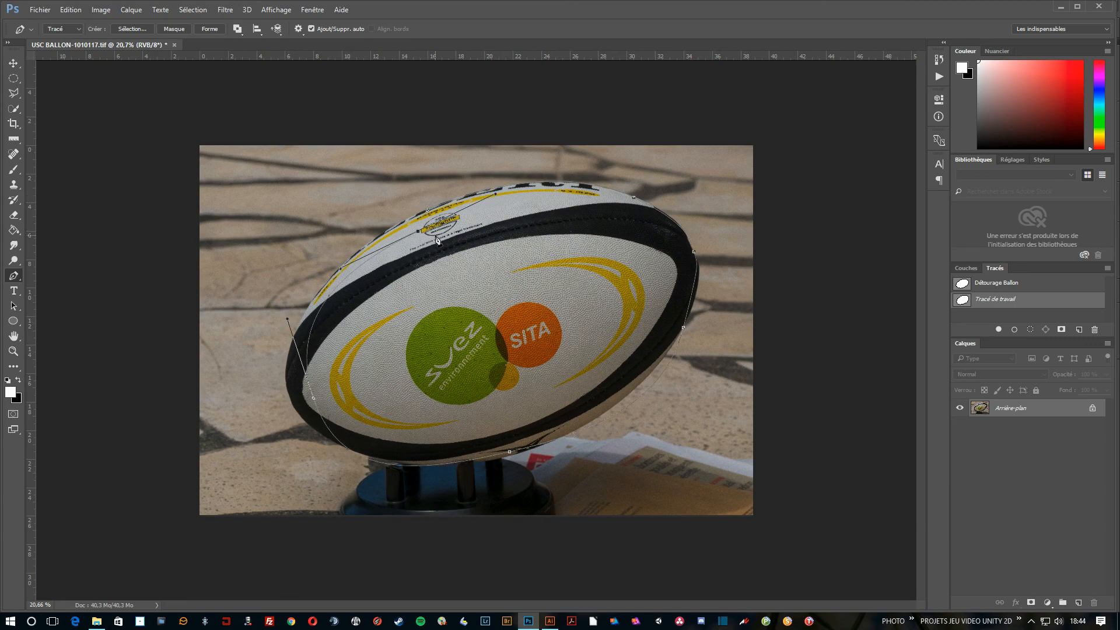
drag(1016, 301, 1094, 329)
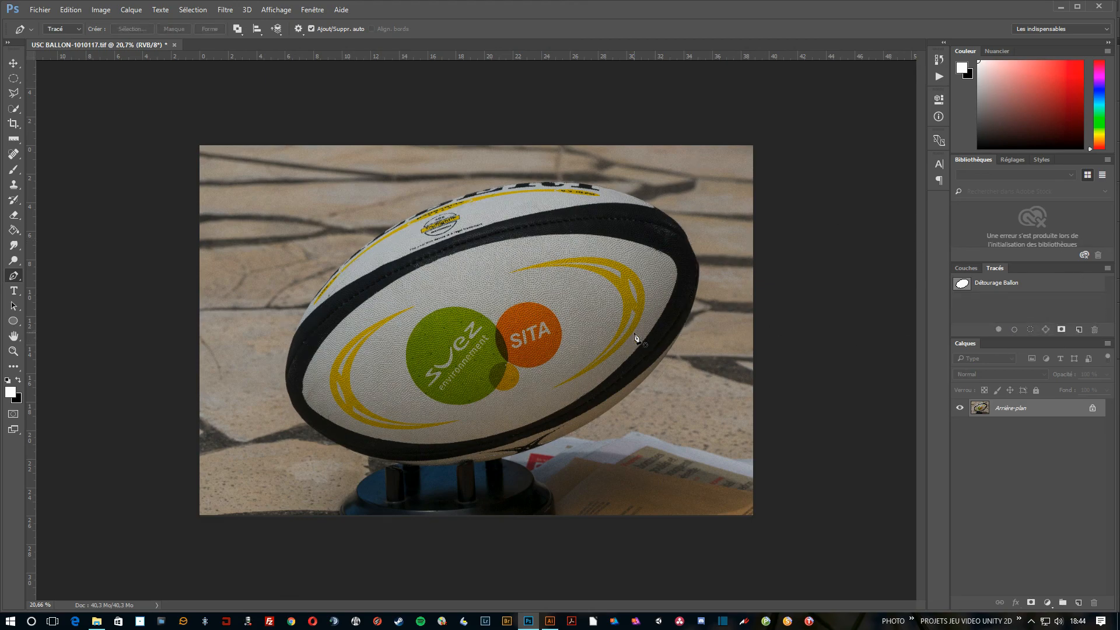